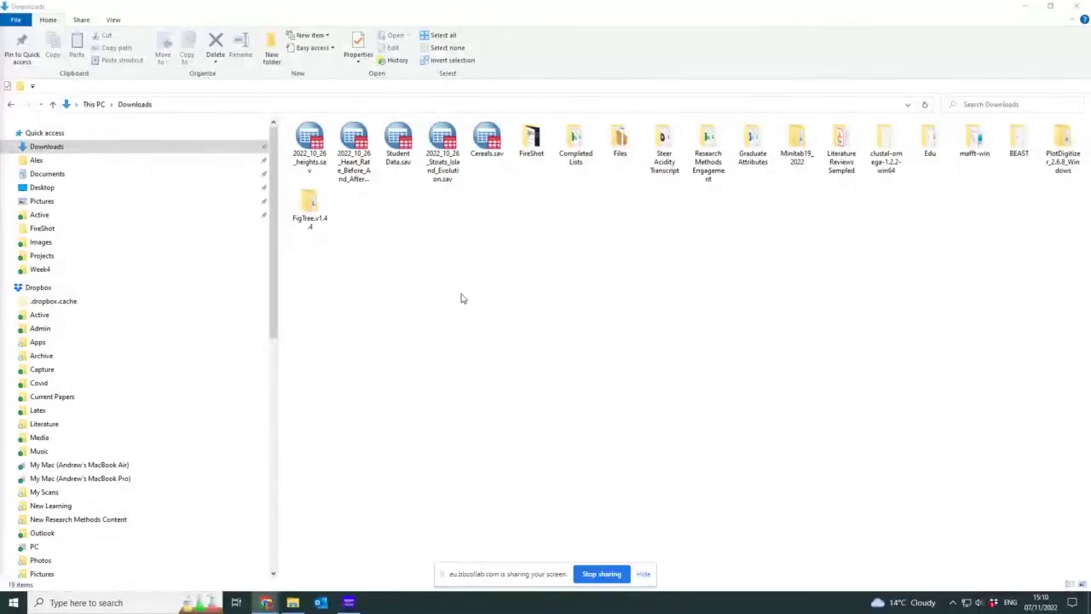
Step: Close the PSPP windows and open 2022_10_26_Stoats_Island_Evolution.sav in IBM SPSS Statistics 28.0
{"action": "left_click", "coordinate": [443, 142]}
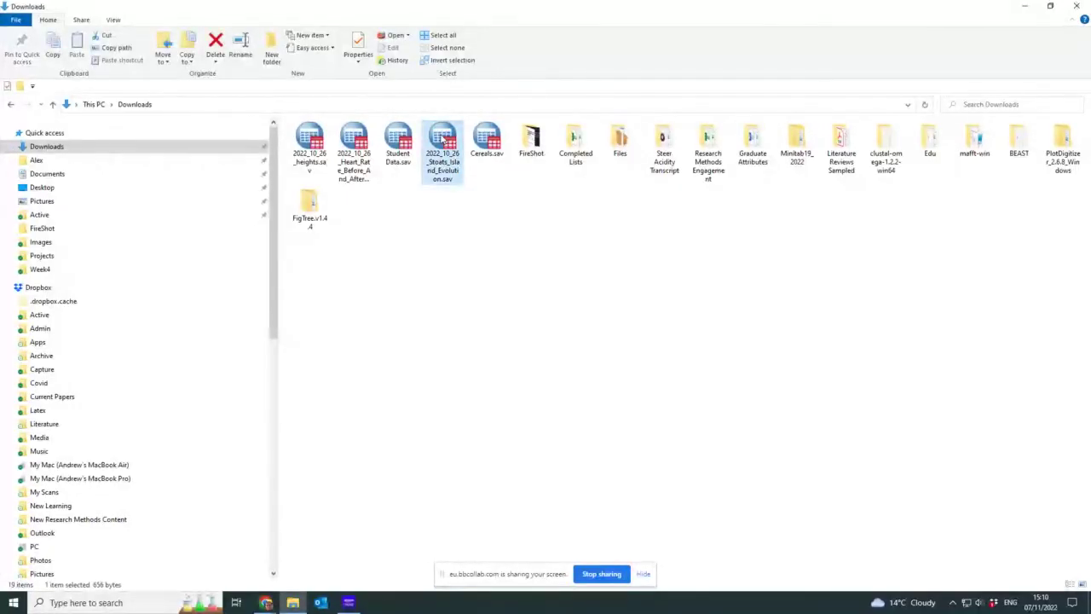
{"action": "double_click", "coordinate": [443, 139]}
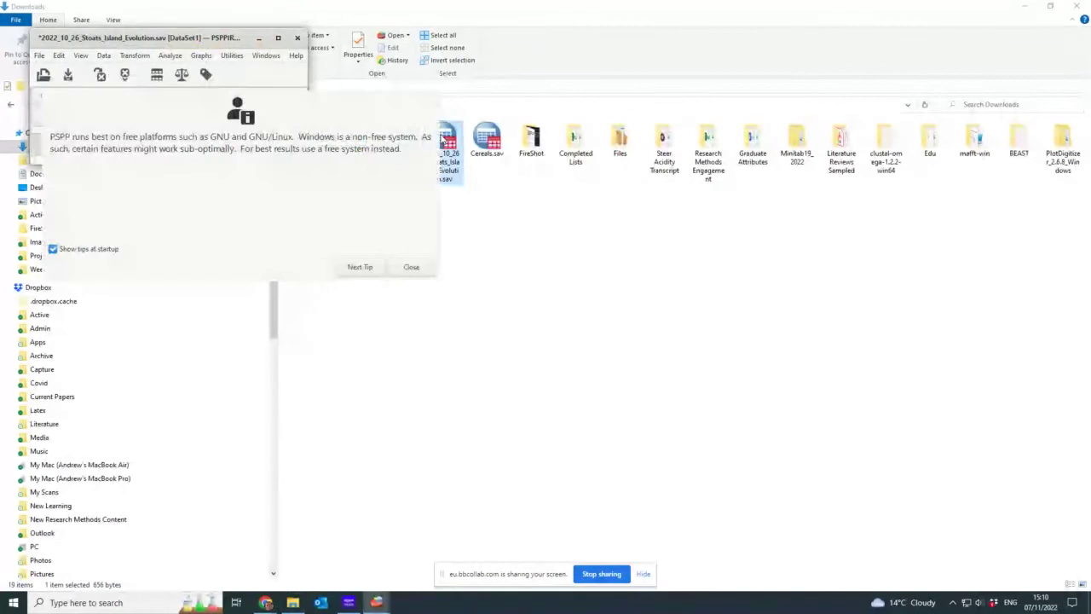
{"action": "left_click", "coordinate": [413, 269]}
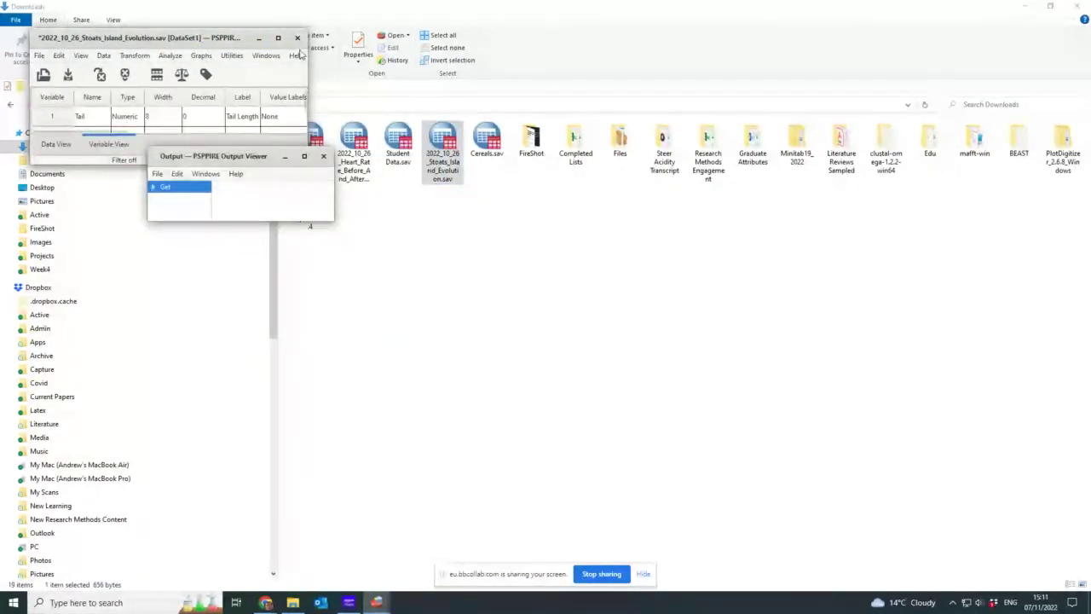
{"action": "left_click", "coordinate": [323, 156]}
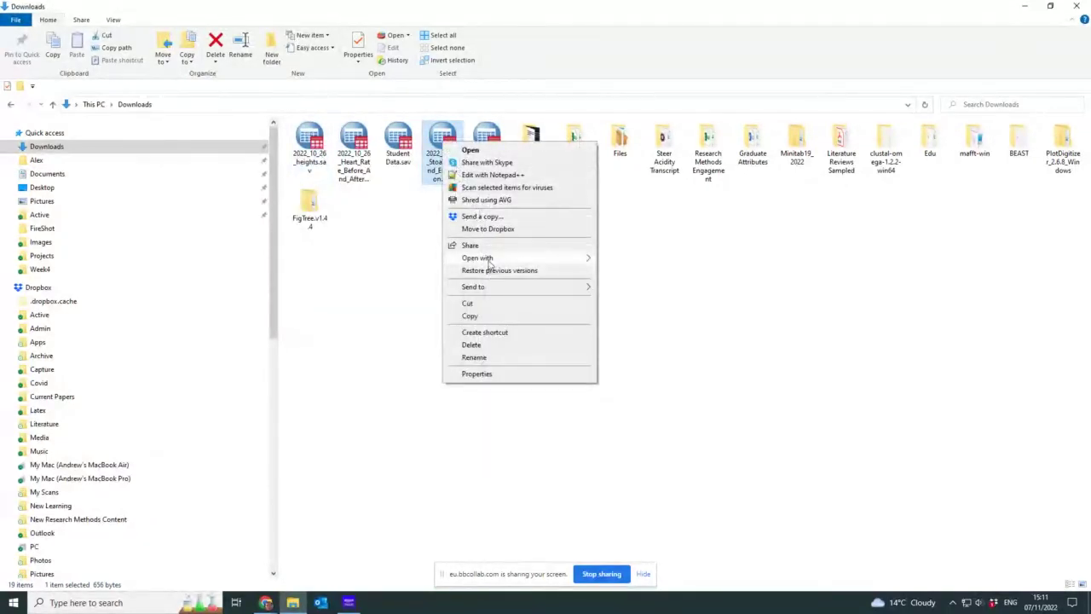
{"action": "mouse_move", "coordinate": [481, 259]}
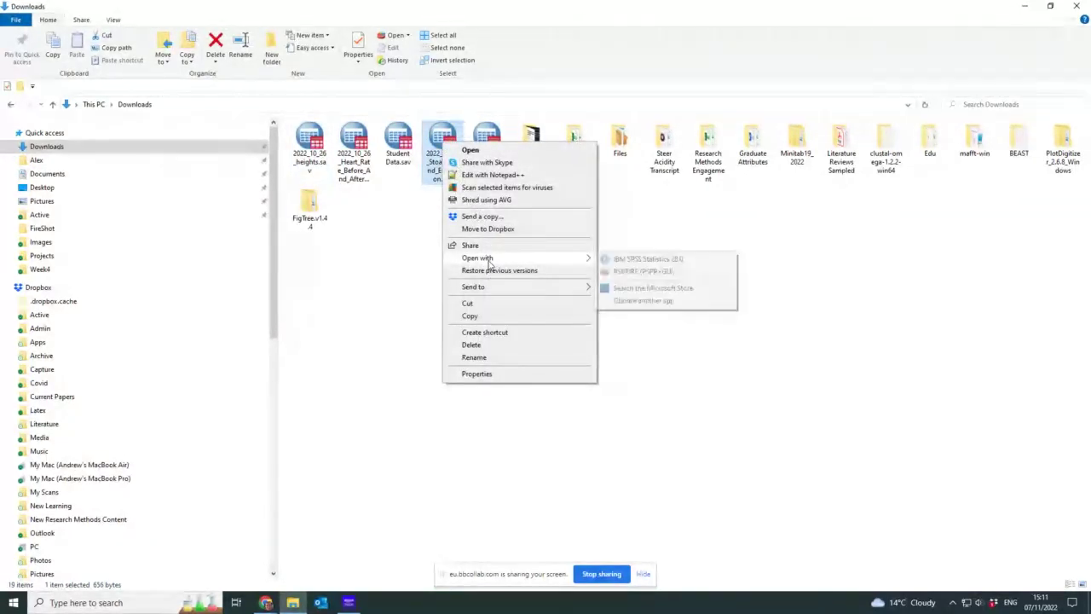
{"action": "left_click", "coordinate": [616, 267]}
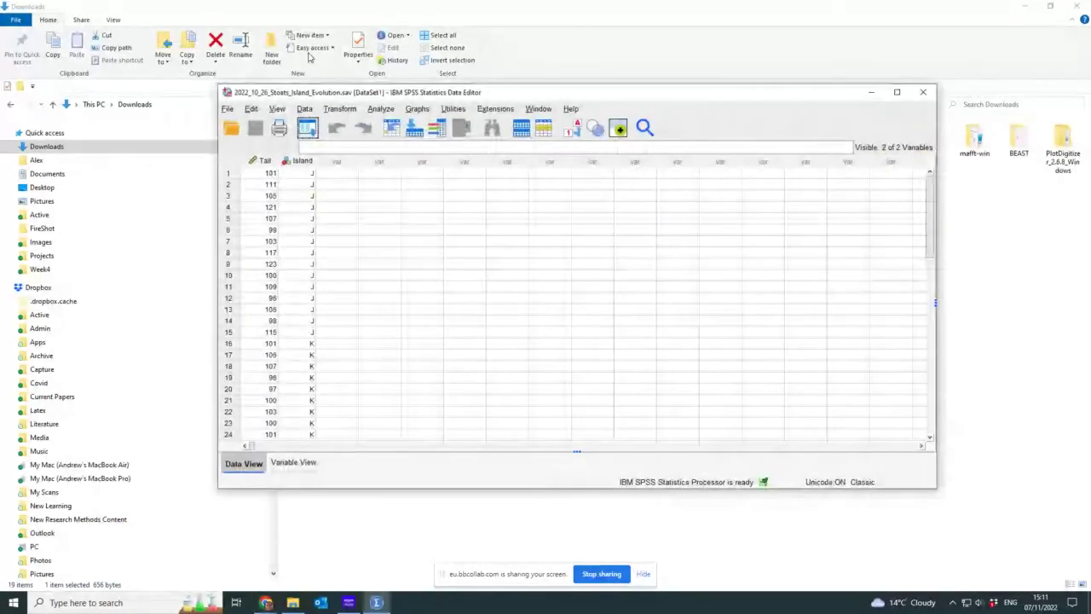
Step: Shift the Data Editor left and scroll through the 35 Tail values for islands J and K
{"action": "left_click_drag", "start_coordinate": [507, 94], "coordinate": [468, 97]}
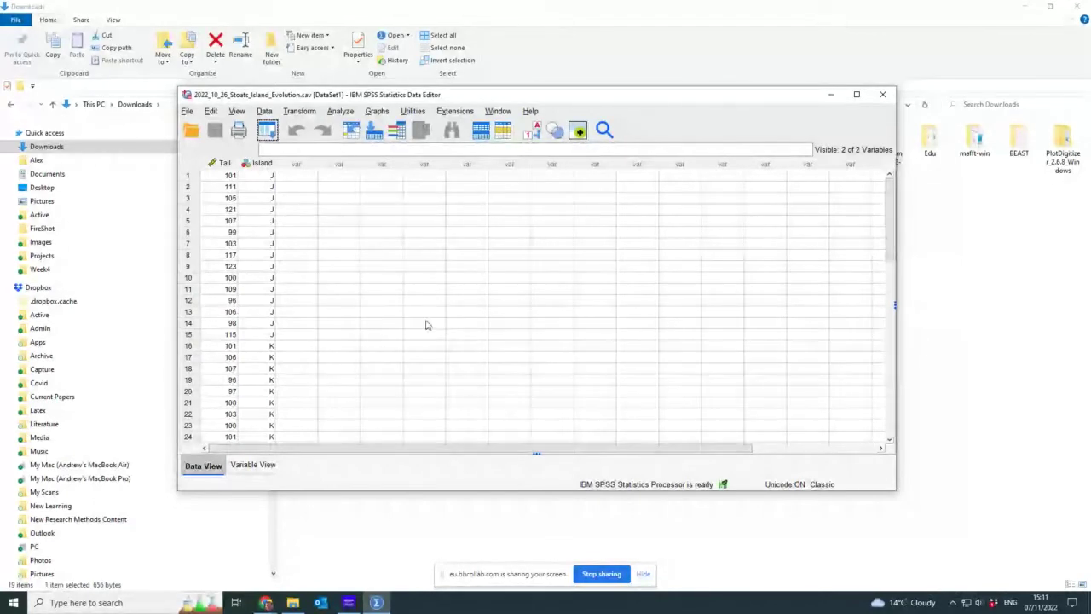
{"action": "scroll", "coordinate": [420, 322], "scroll_direction": "down", "scroll_amount": 5}
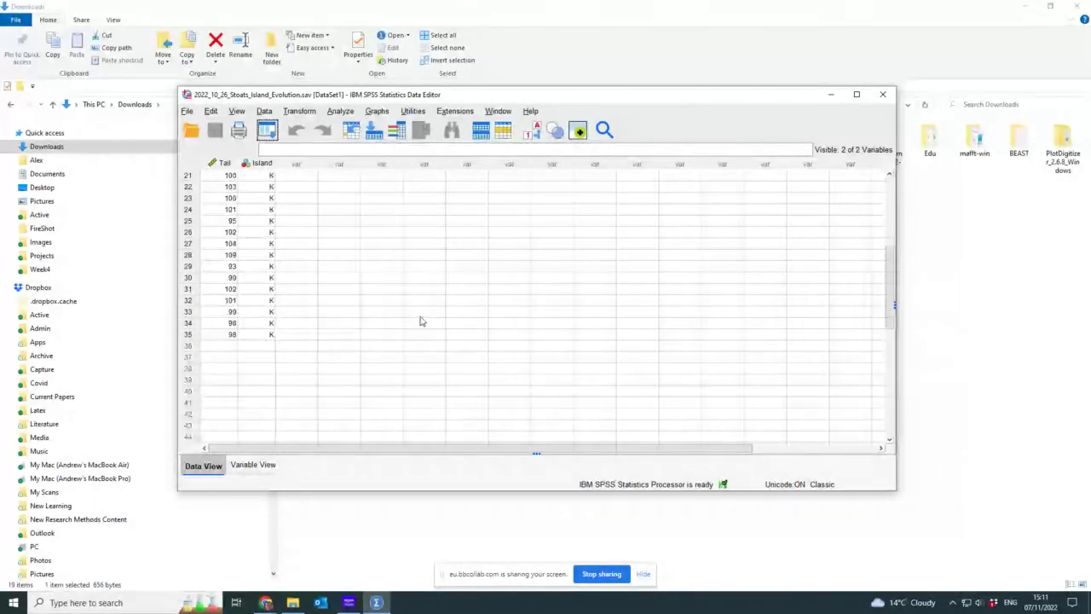
{"action": "scroll", "coordinate": [421, 321], "scroll_direction": "up", "scroll_amount": 5}
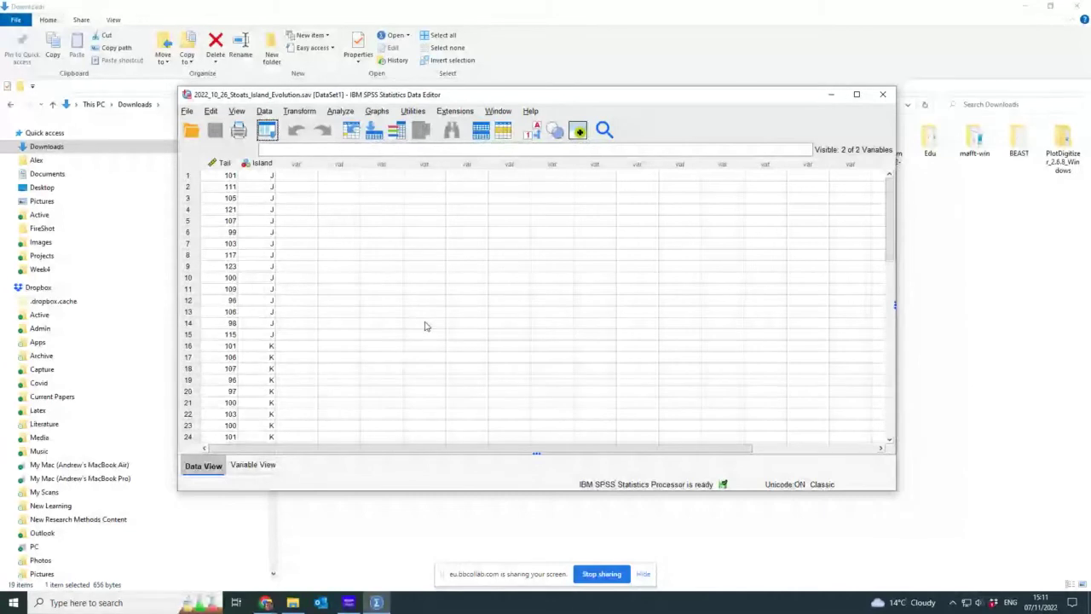
{"action": "scroll", "coordinate": [421, 312], "scroll_direction": "down", "scroll_amount": 3}
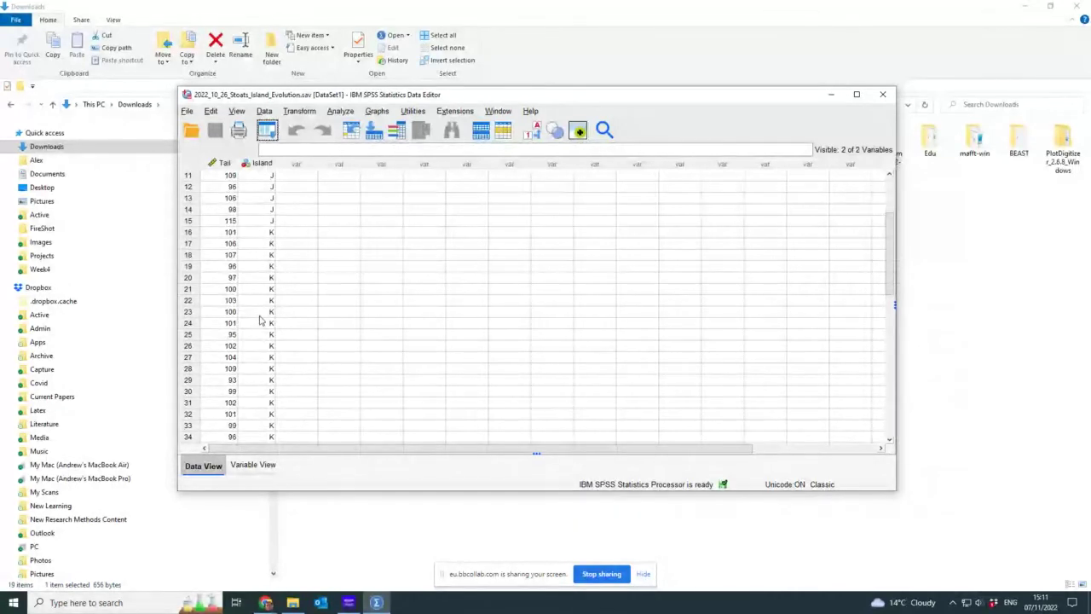
{"action": "scroll", "coordinate": [260, 320], "scroll_direction": "up", "scroll_amount": 3}
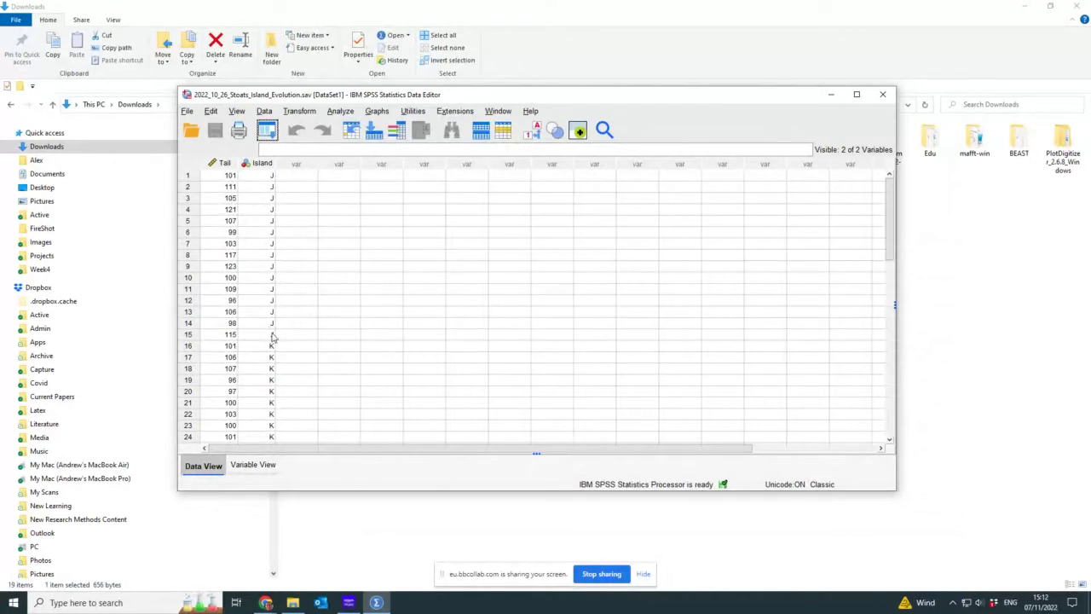
{"action": "scroll", "coordinate": [287, 370], "scroll_direction": "down", "scroll_amount": 3}
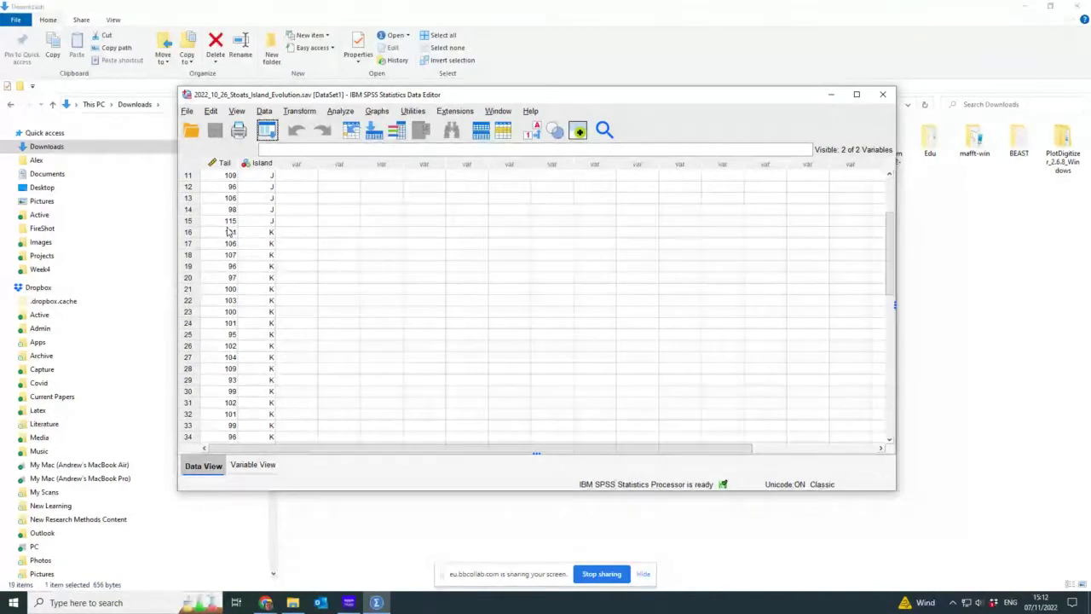
{"action": "scroll", "coordinate": [269, 354], "scroll_direction": "down", "scroll_amount": 3}
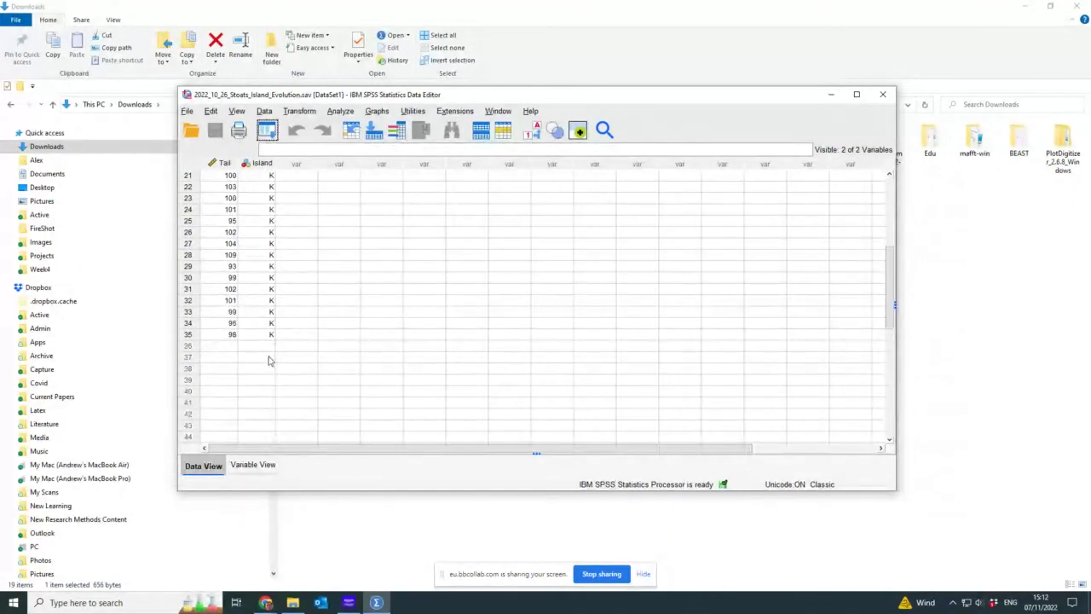
{"action": "scroll", "coordinate": [270, 362], "scroll_direction": "up", "scroll_amount": 6}
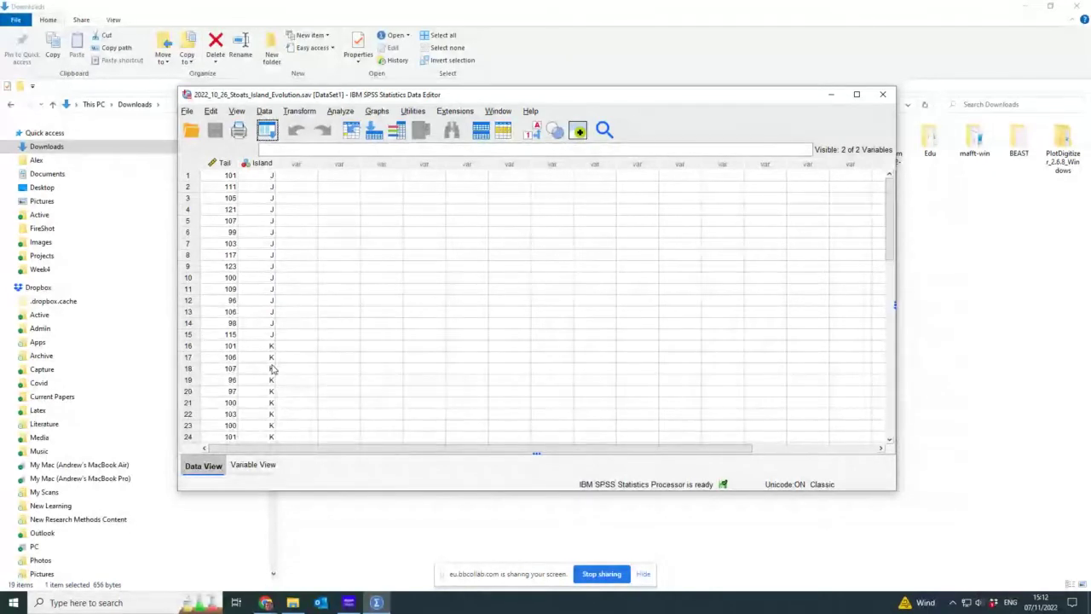
Step: Run Explore with Tail Length as dependent, Island as factor, displaying statistics only without plots
{"action": "left_click", "coordinate": [340, 111]}
{"action": "mouse_move", "coordinate": [367, 172]}
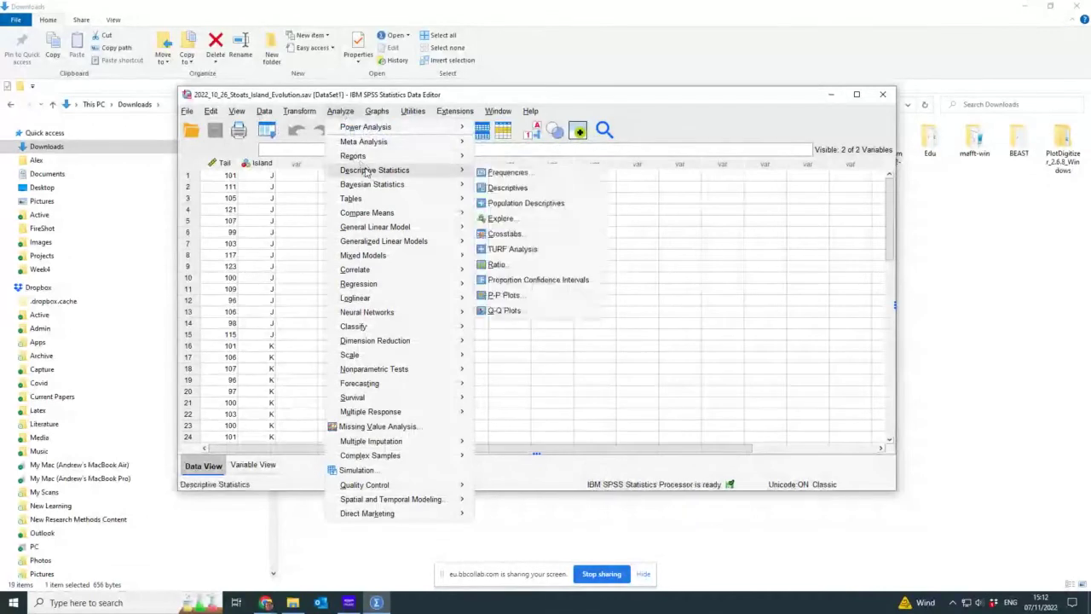
{"action": "left_click", "coordinate": [502, 219]}
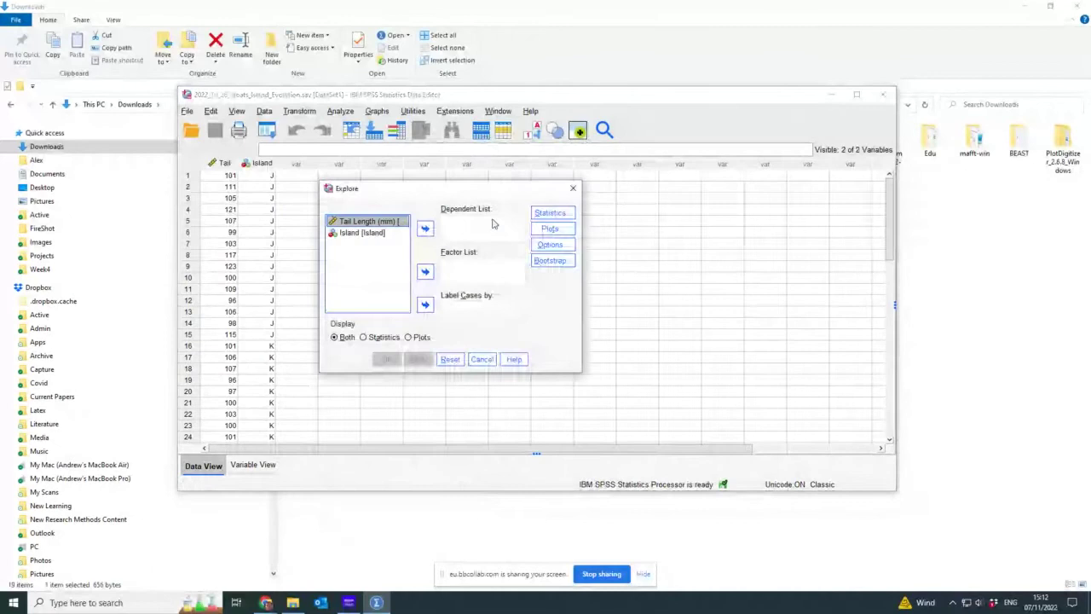
{"action": "left_click", "coordinate": [424, 228]}
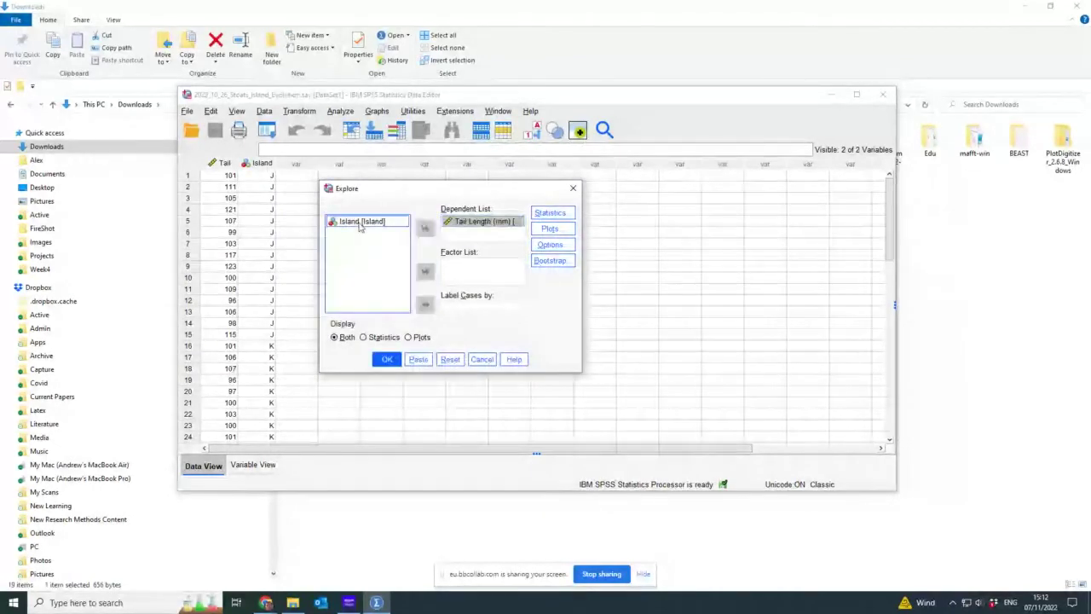
{"action": "left_click", "coordinate": [363, 221]}
{"action": "left_click", "coordinate": [424, 273]}
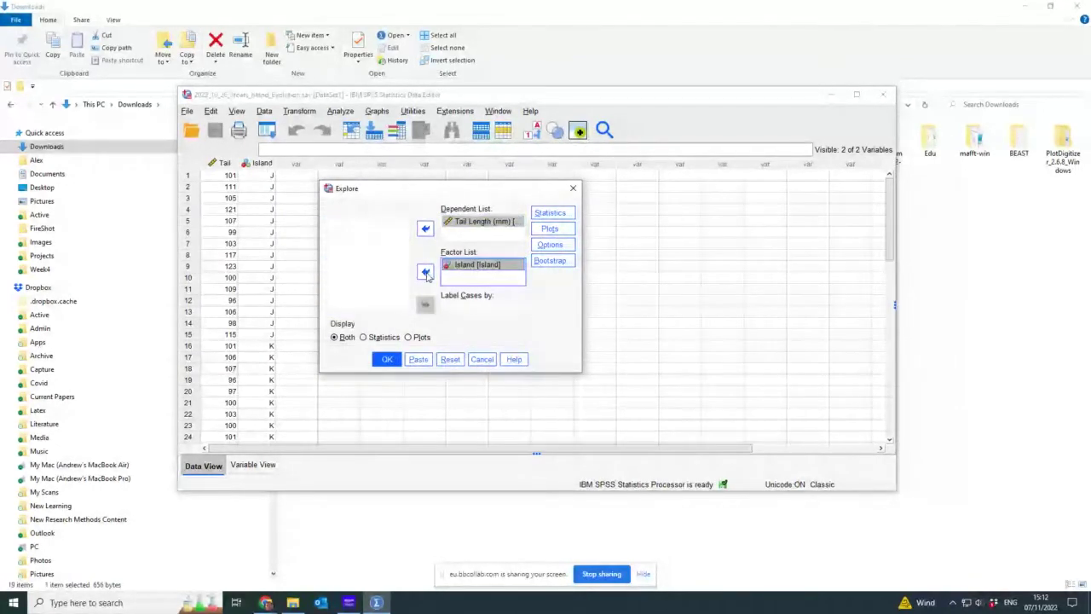
{"action": "left_click", "coordinate": [550, 229]}
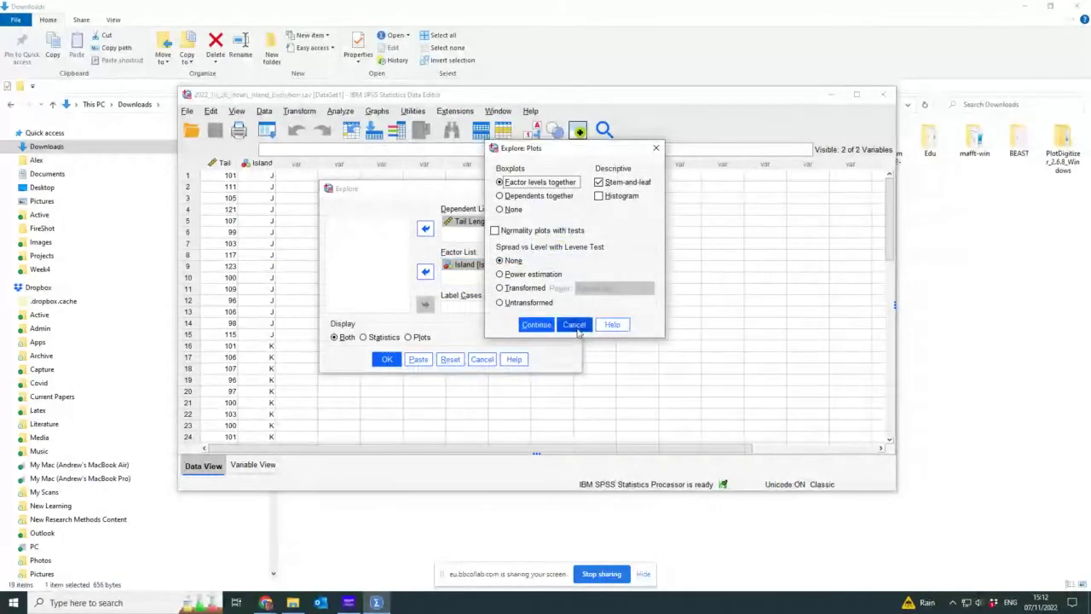
{"action": "left_click", "coordinate": [574, 325]}
{"action": "left_click", "coordinate": [364, 337]}
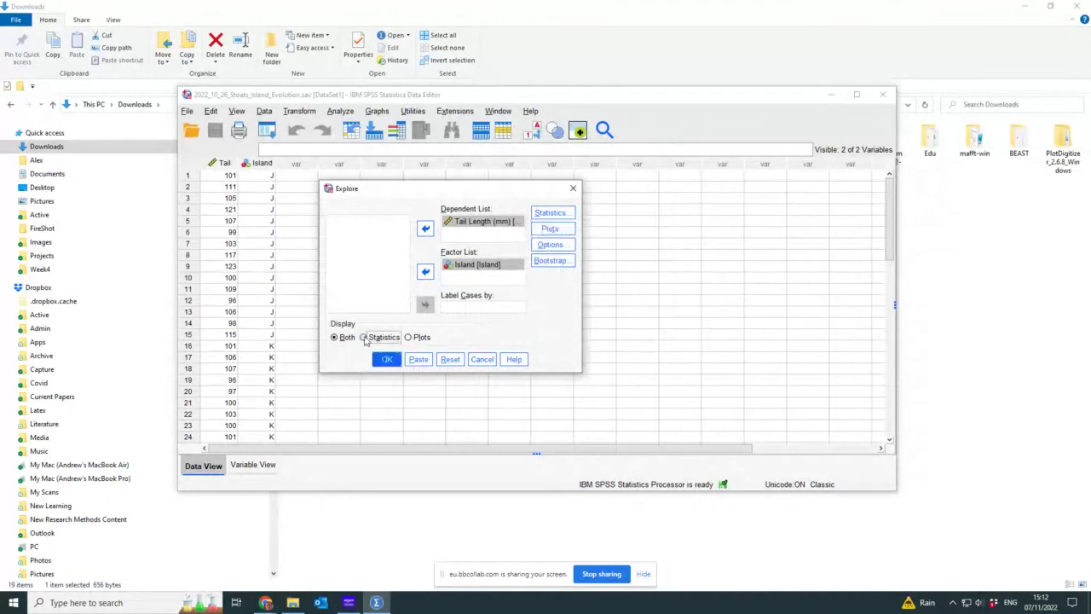
{"action": "left_click", "coordinate": [387, 359]}
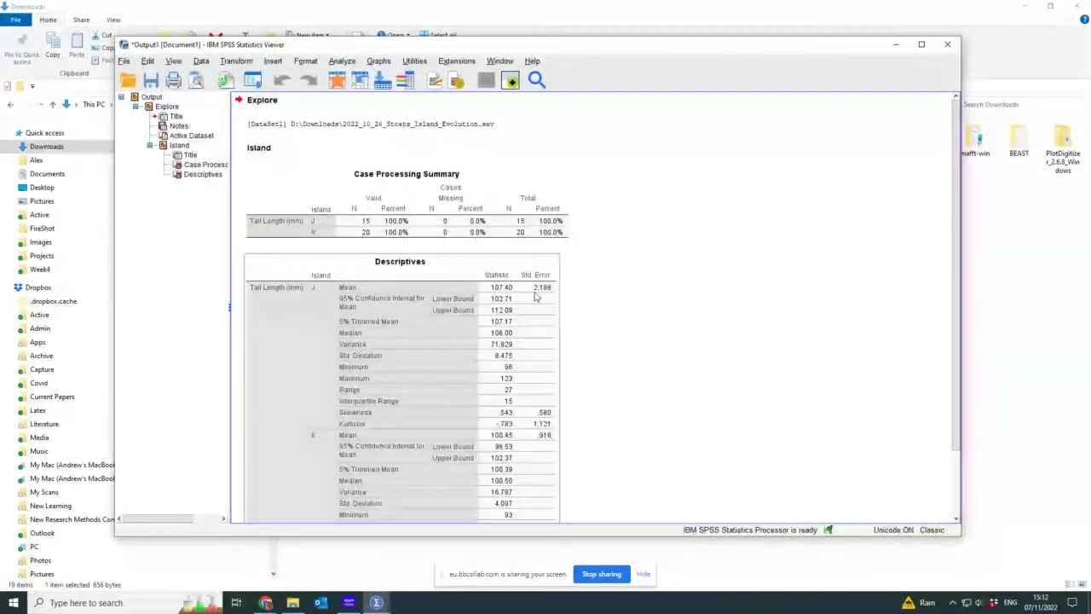
{"action": "scroll", "coordinate": [682, 341], "scroll_direction": "down", "scroll_amount": 3}
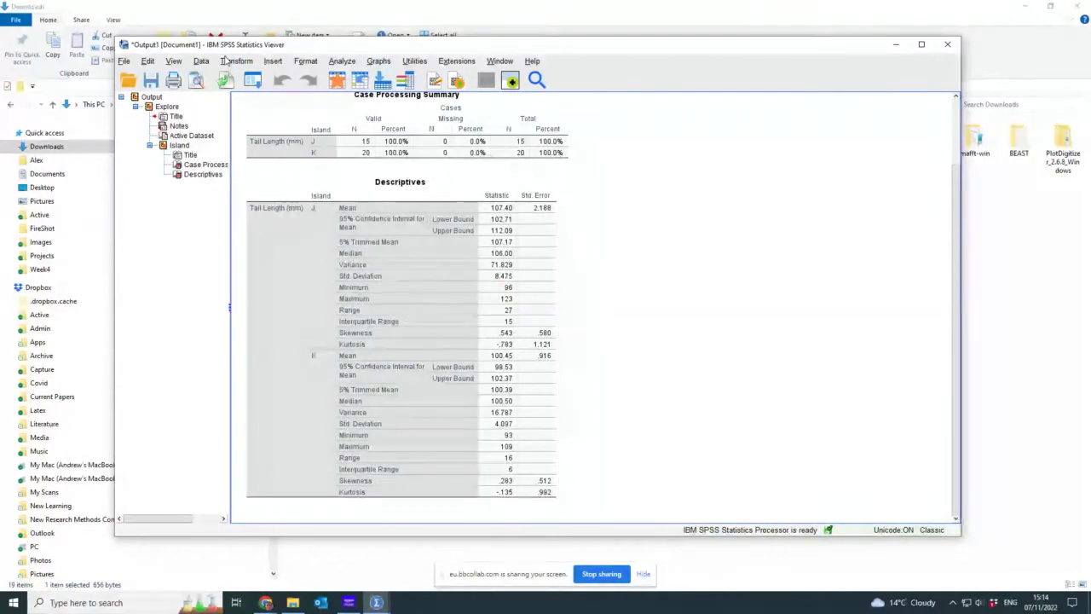
Step: Open Analyze > Compare Means > Independent-Samples T Test
{"action": "left_click", "coordinate": [341, 61]}
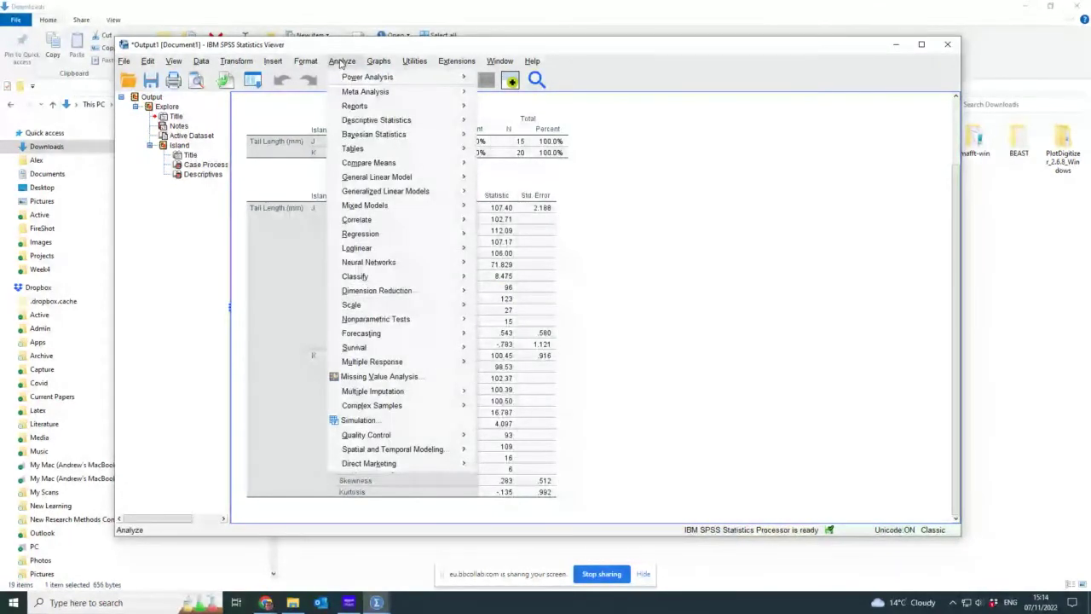
{"action": "mouse_move", "coordinate": [375, 162]}
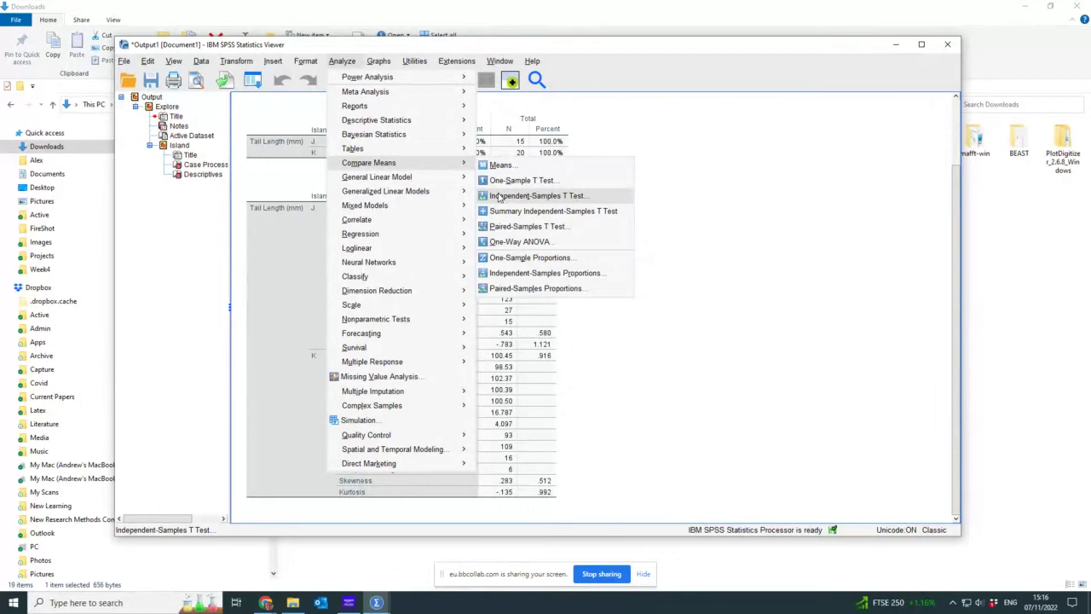
{"action": "left_click", "coordinate": [501, 197]}
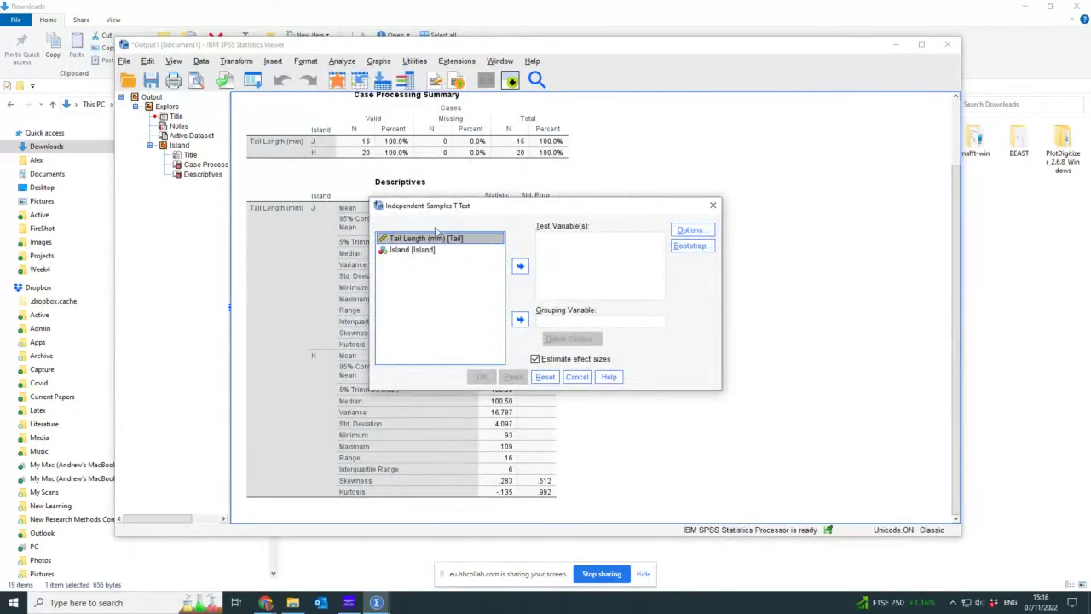
Step: Put Tail Length in Test Variable(s) and Island in Grouping Variable
{"action": "left_click", "coordinate": [522, 267]}
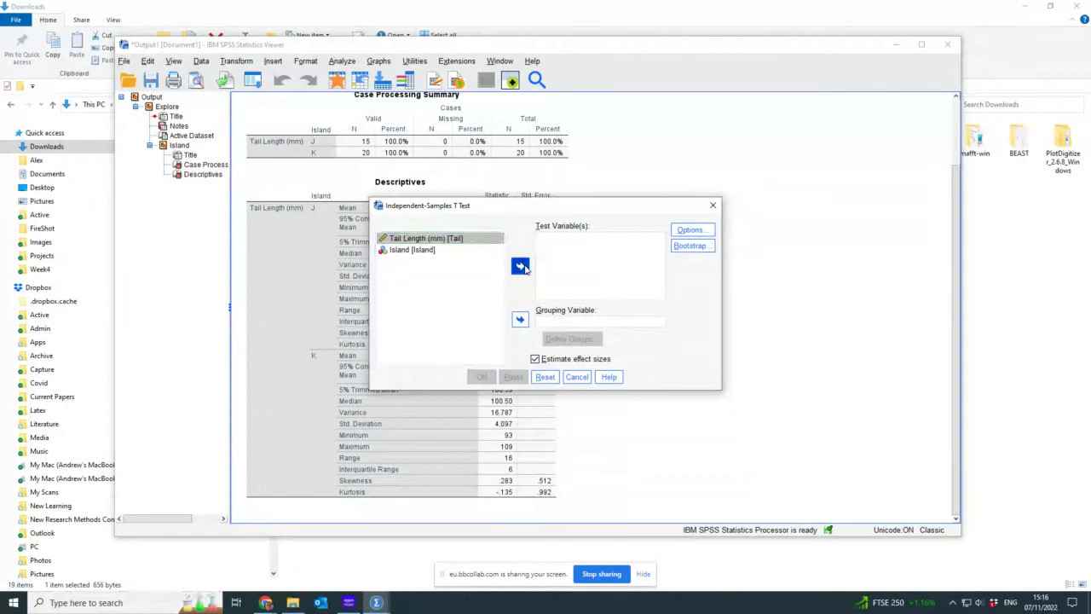
{"action": "left_click", "coordinate": [413, 246]}
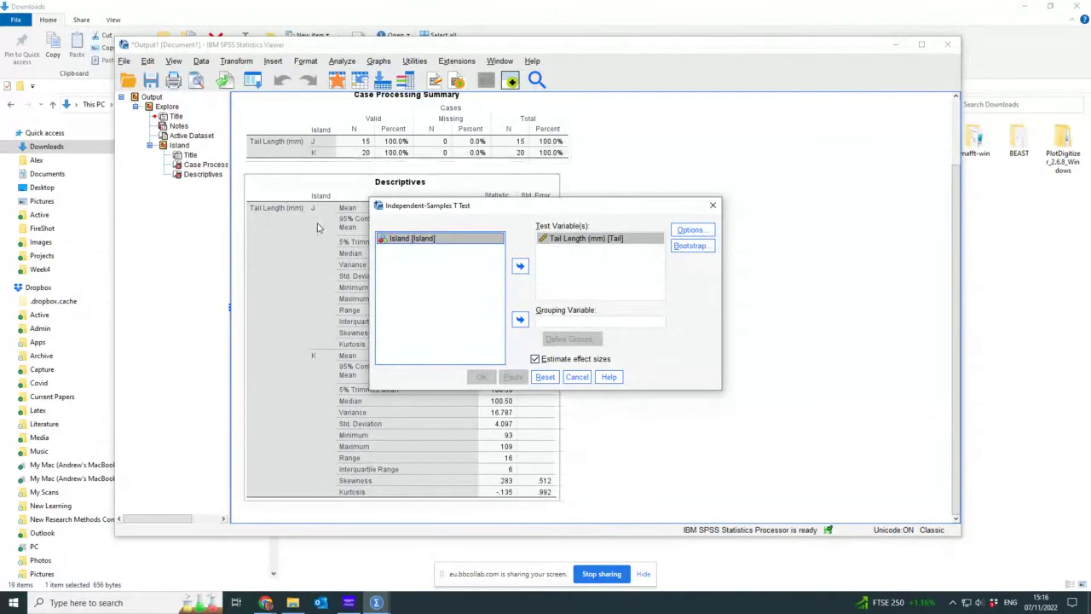
{"action": "left_click", "coordinate": [521, 319]}
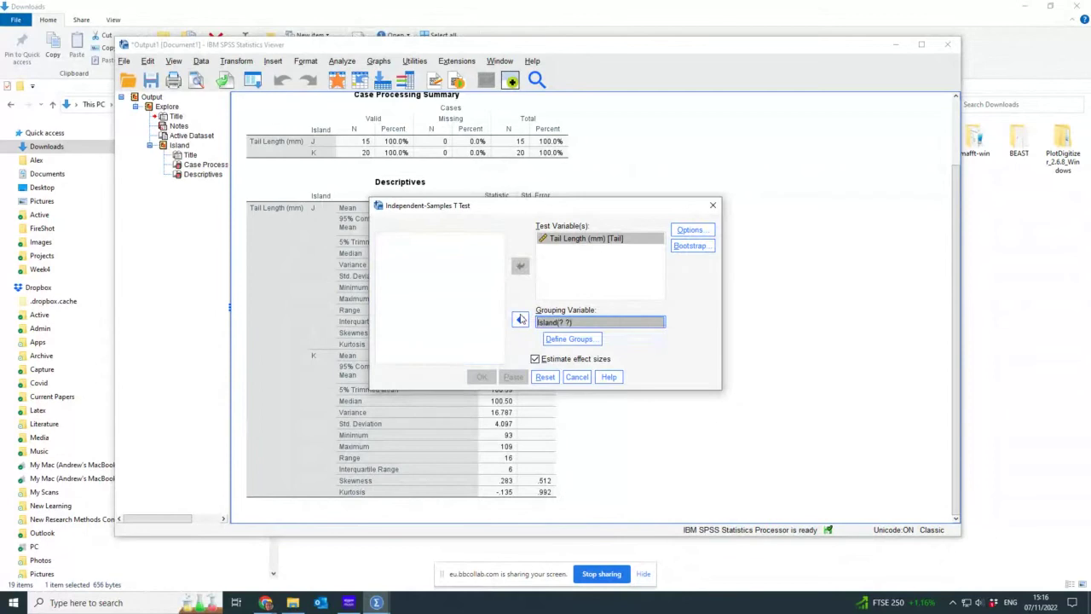
{"action": "left_click", "coordinate": [571, 340]}
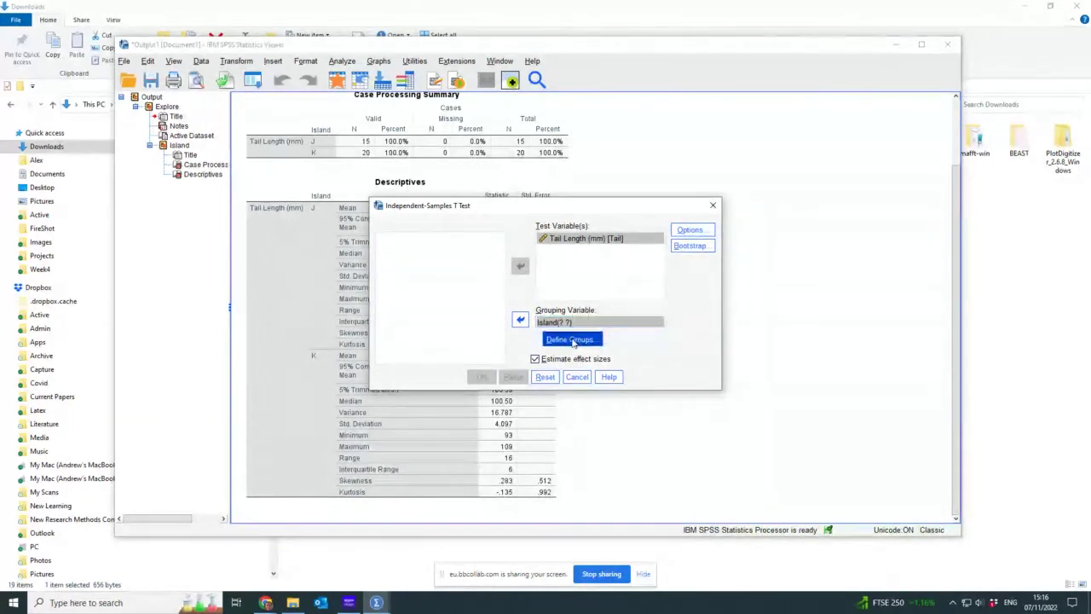
Step: Define the Island groups as 1 and 2, then cancel the T Test dialog without running it
{"action": "left_click", "coordinate": [551, 280]}
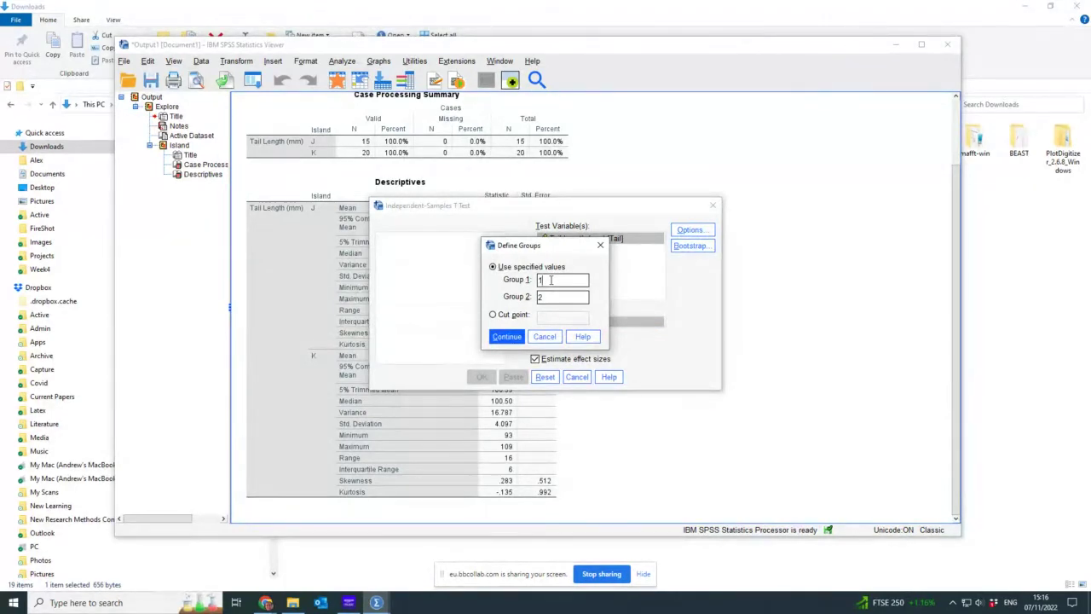
{"action": "key", "text": "BackSpace"}
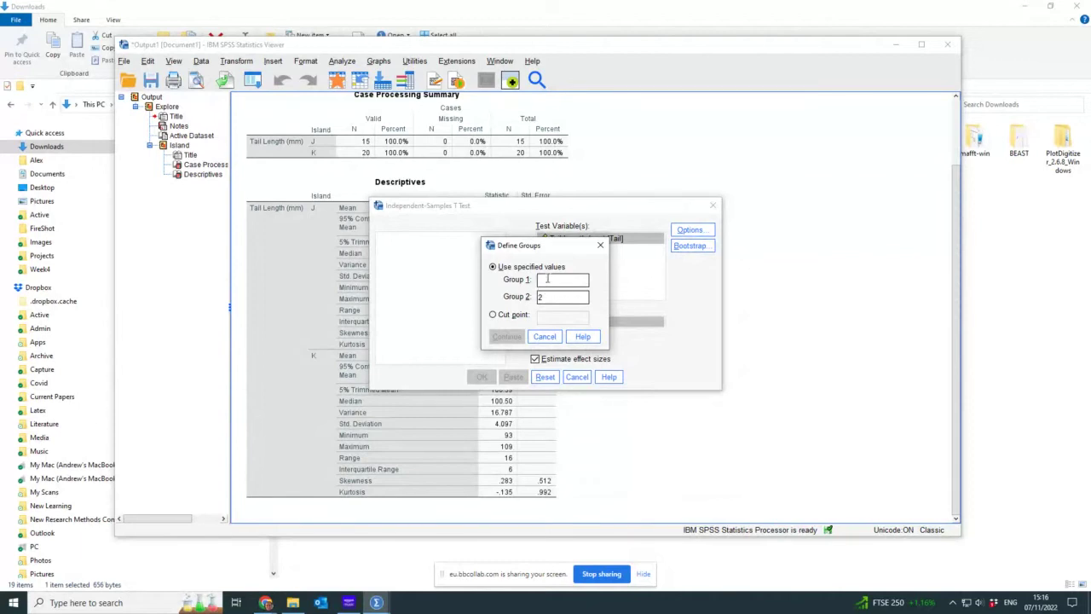
{"action": "type", "text": "1"}
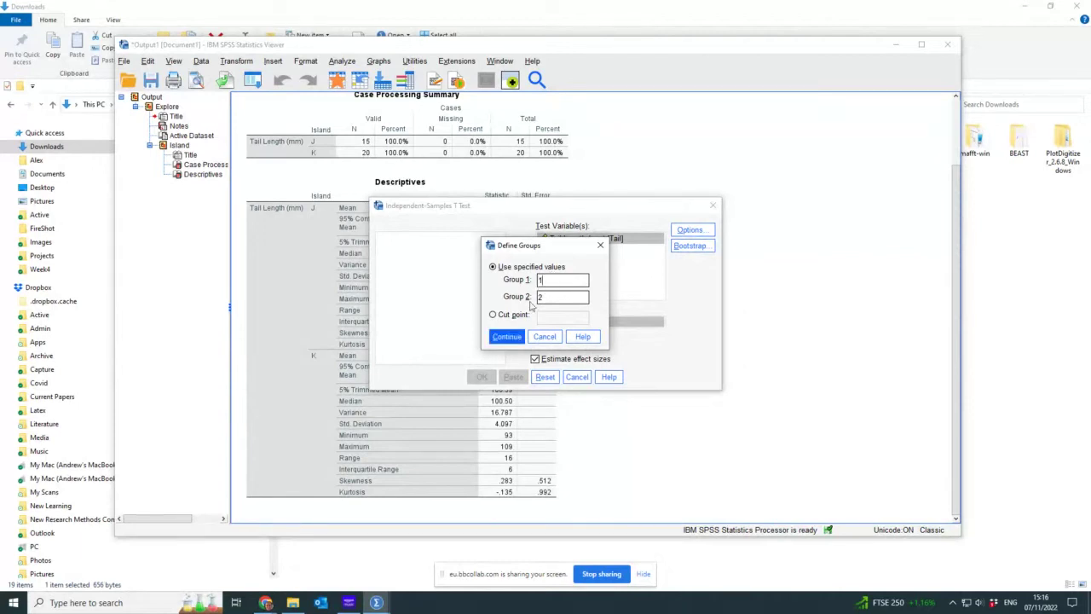
{"action": "left_click", "coordinate": [509, 339]}
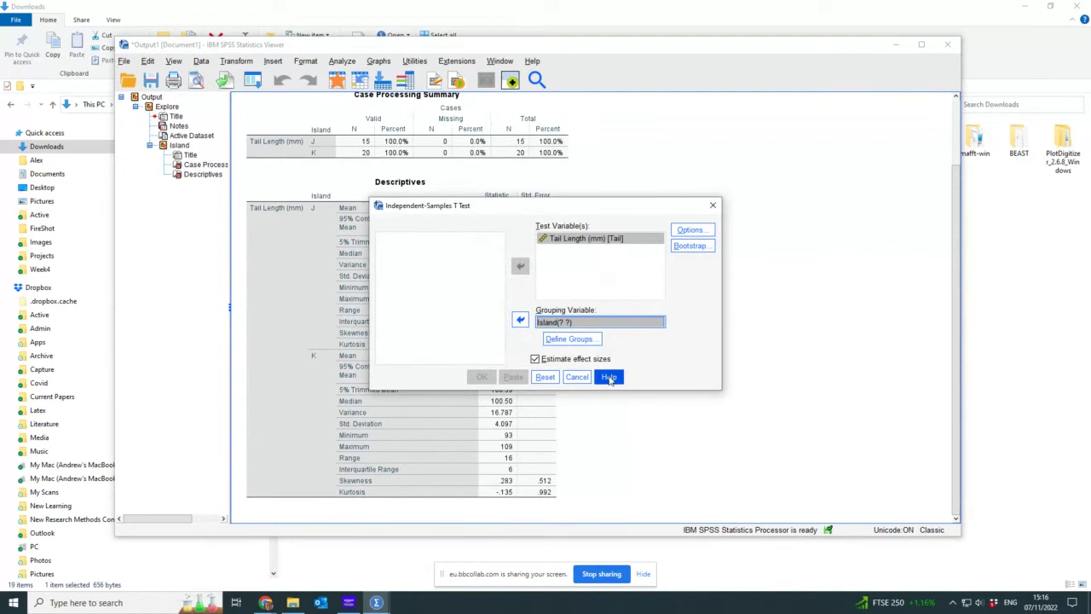
{"action": "left_click", "coordinate": [578, 377]}
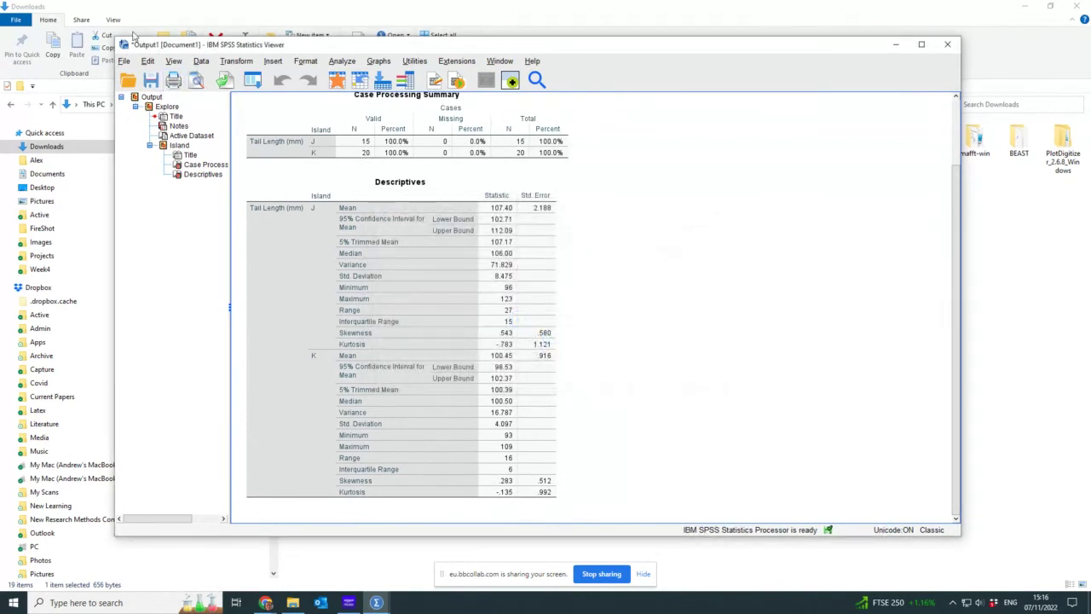
Step: Turn off Value Labels so Island shows codes 1 and 2, then return to the Explore output
{"action": "left_click", "coordinate": [174, 62]}
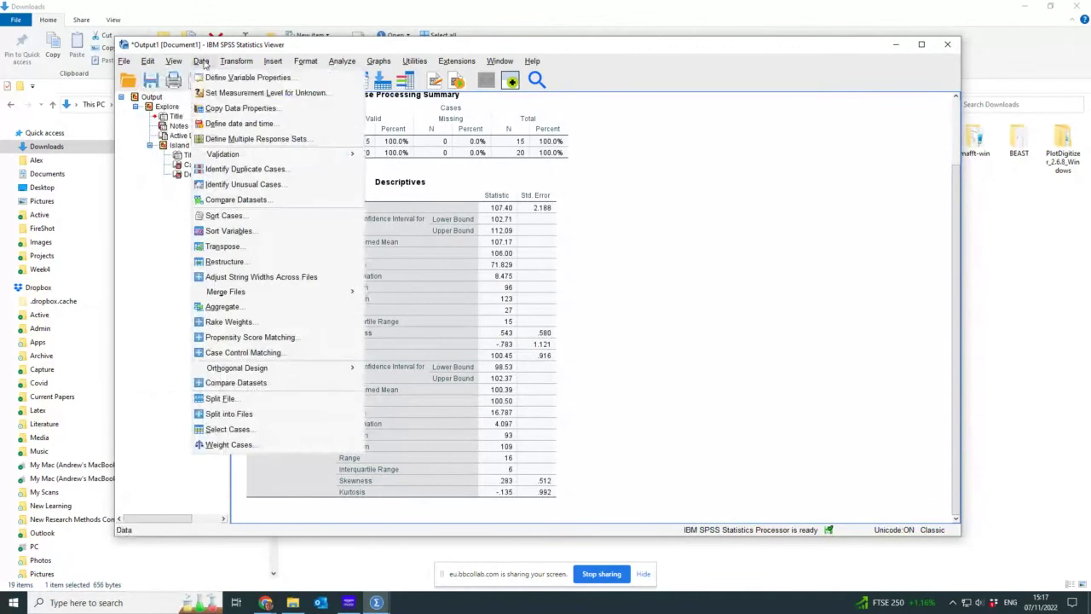
{"action": "mouse_move", "coordinate": [158, 64]}
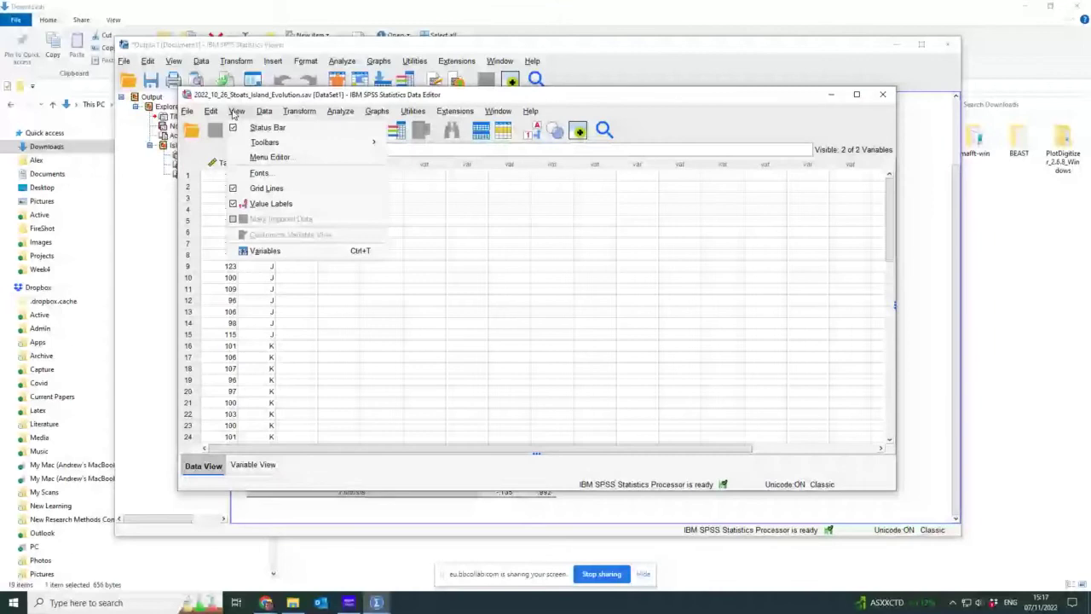
{"action": "left_click", "coordinate": [271, 204]}
{"action": "scroll", "coordinate": [273, 341], "scroll_direction": "down", "scroll_amount": 7}
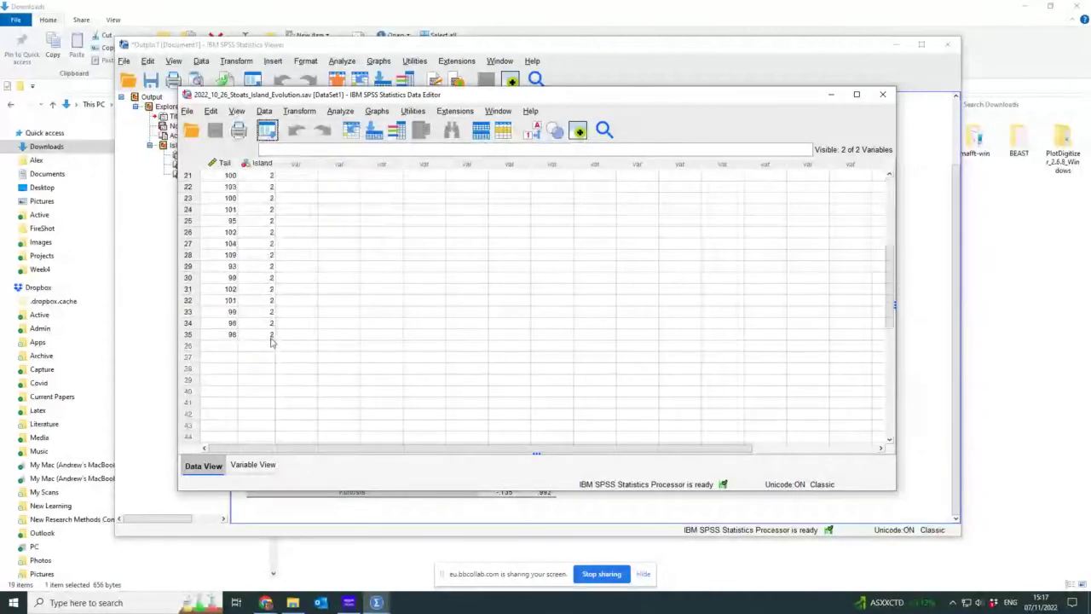
{"action": "scroll", "coordinate": [271, 341], "scroll_direction": "up", "scroll_amount": 7}
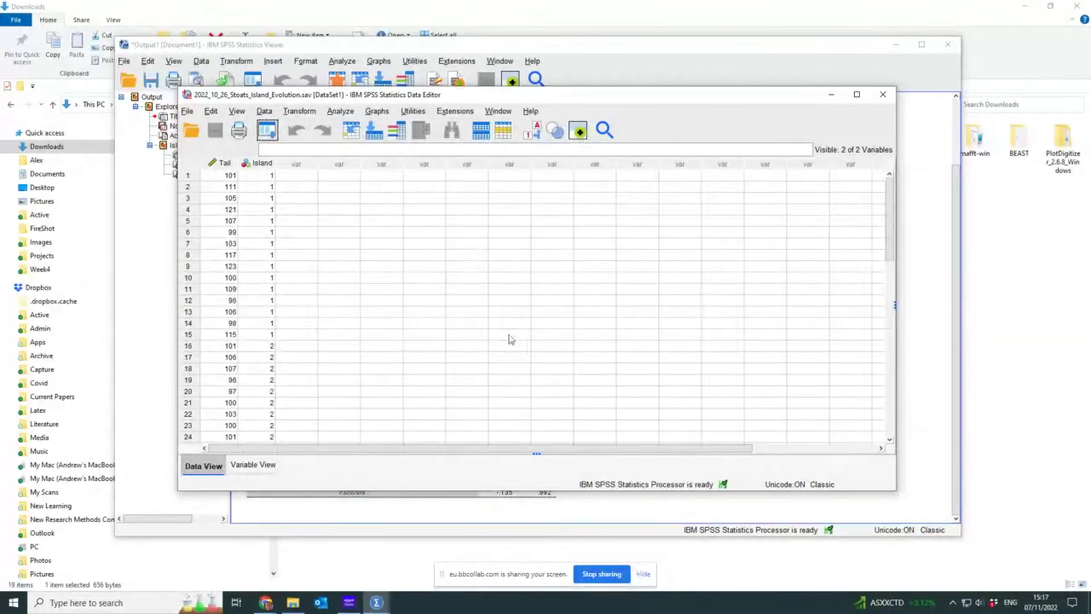
{"action": "left_click", "coordinate": [645, 47]}
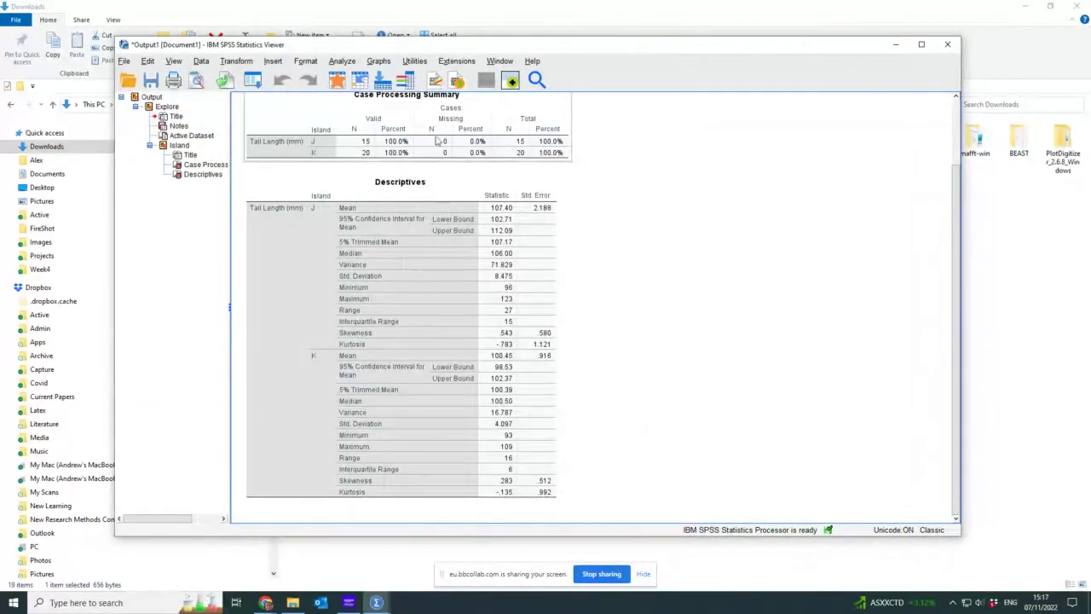
Step: Run the independent-samples t test of Tail Length by Island, comparing groups 1 and 2
{"action": "left_click", "coordinate": [346, 62]}
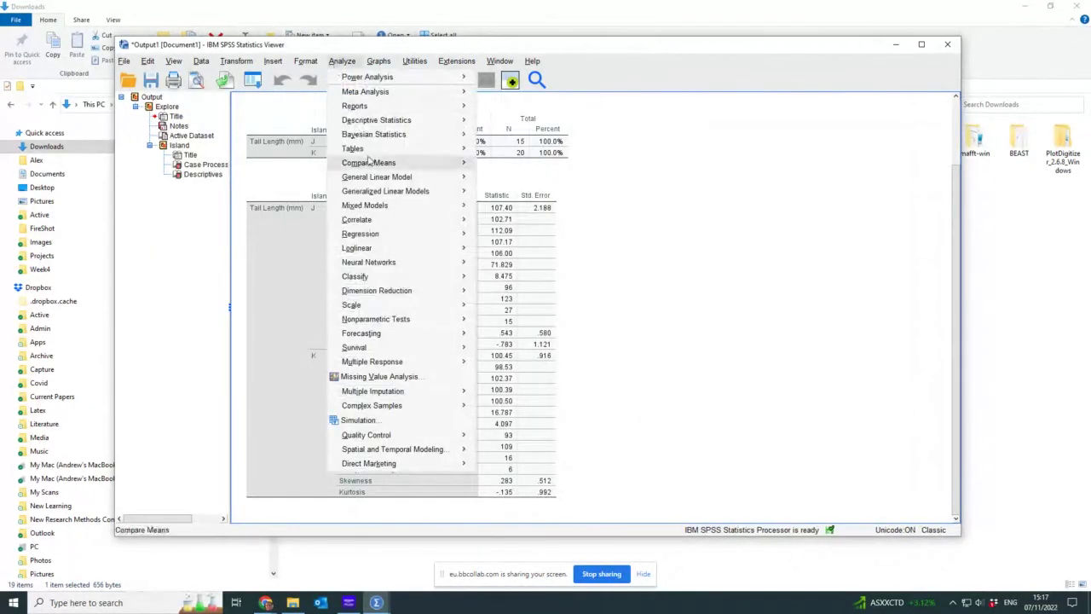
{"action": "mouse_move", "coordinate": [409, 163]}
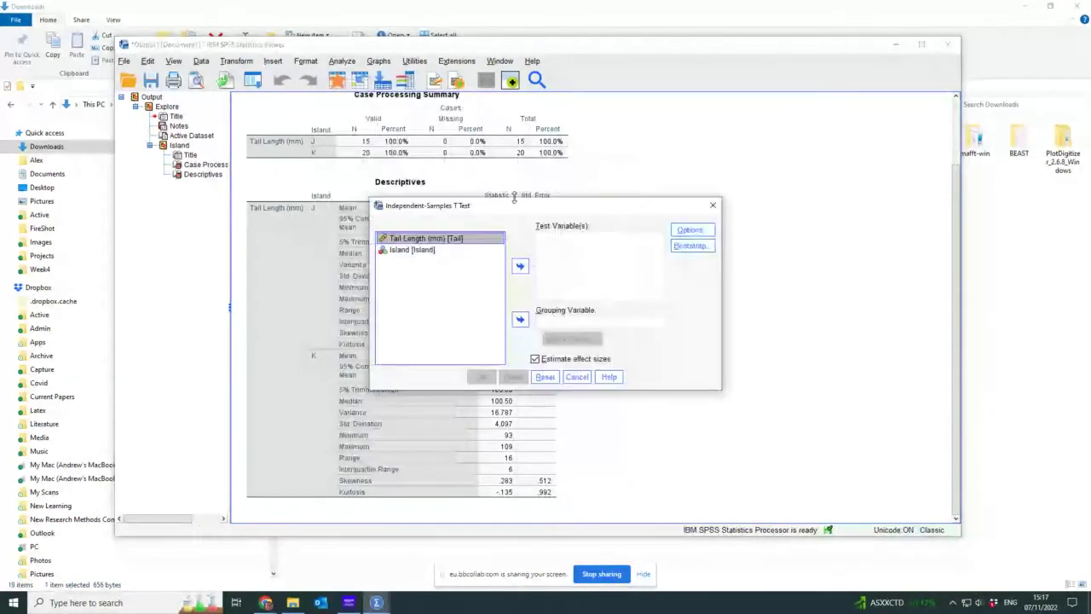
{"action": "left_click", "coordinate": [520, 266]}
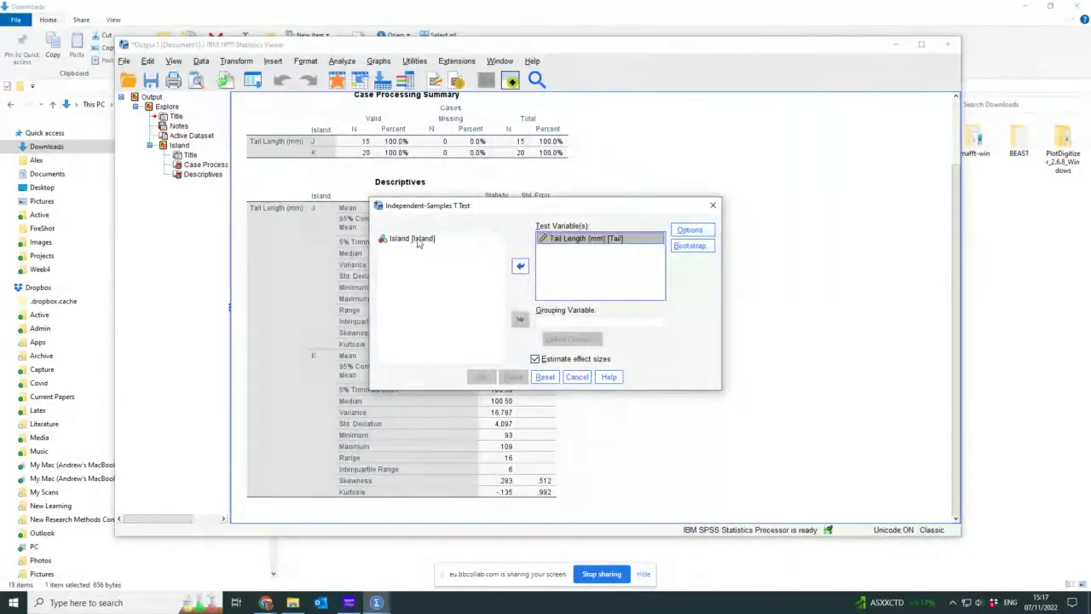
{"action": "left_click", "coordinate": [418, 242]}
{"action": "left_click", "coordinate": [521, 319]}
{"action": "left_click", "coordinate": [576, 338]}
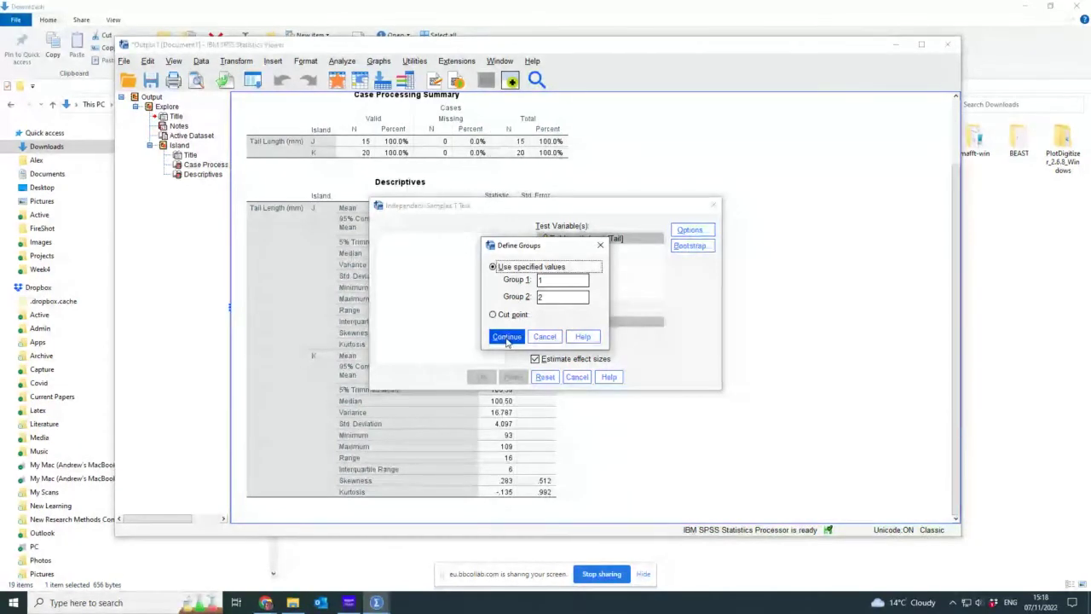
{"action": "left_click", "coordinate": [507, 337]}
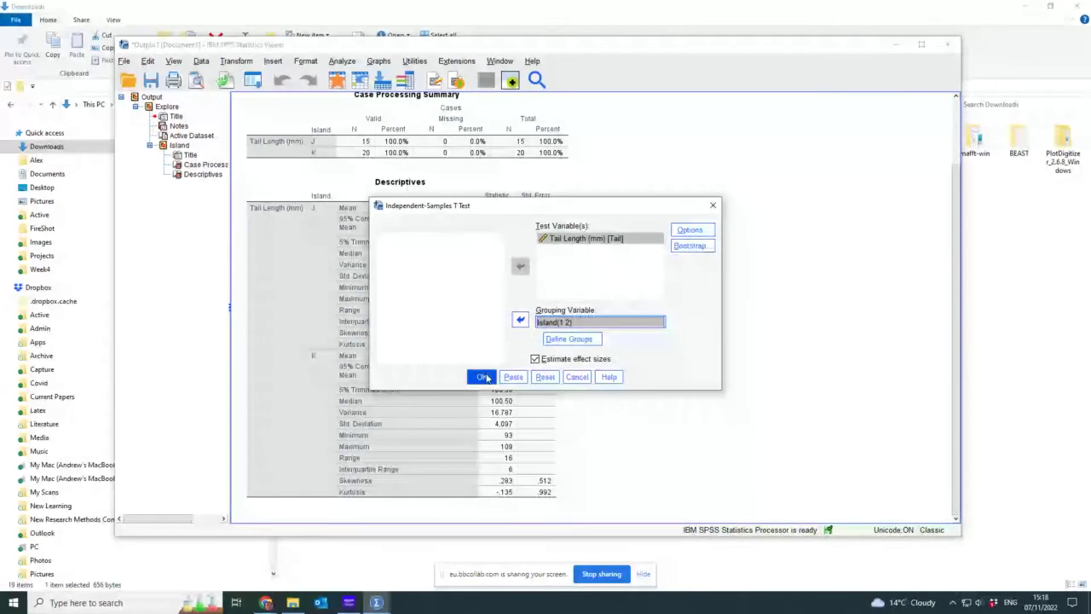
{"action": "left_click", "coordinate": [483, 377]}
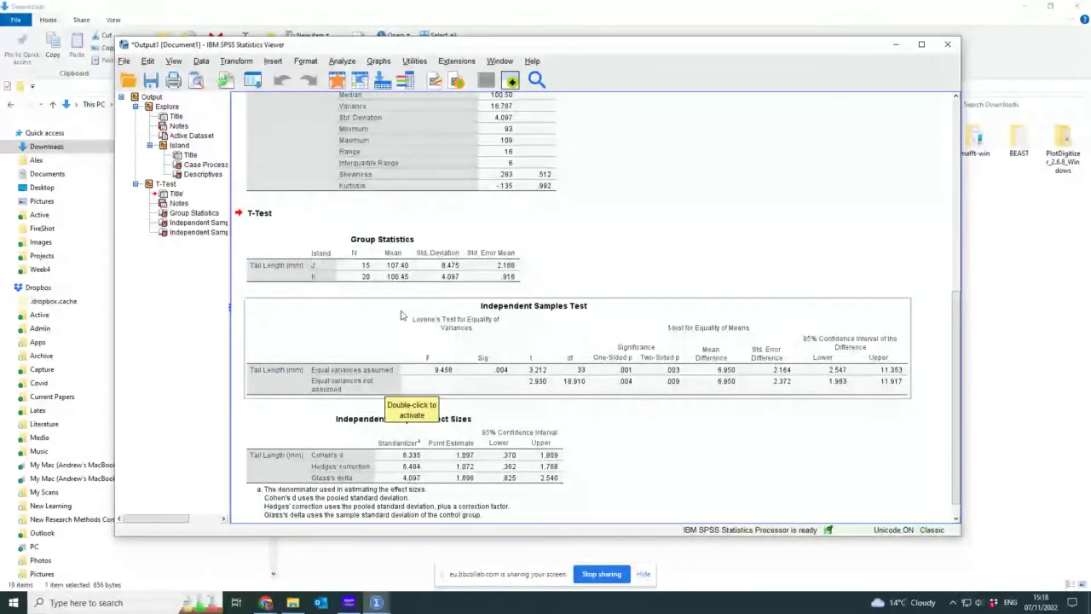
{"action": "scroll", "coordinate": [417, 311], "scroll_direction": "up", "scroll_amount": 5}
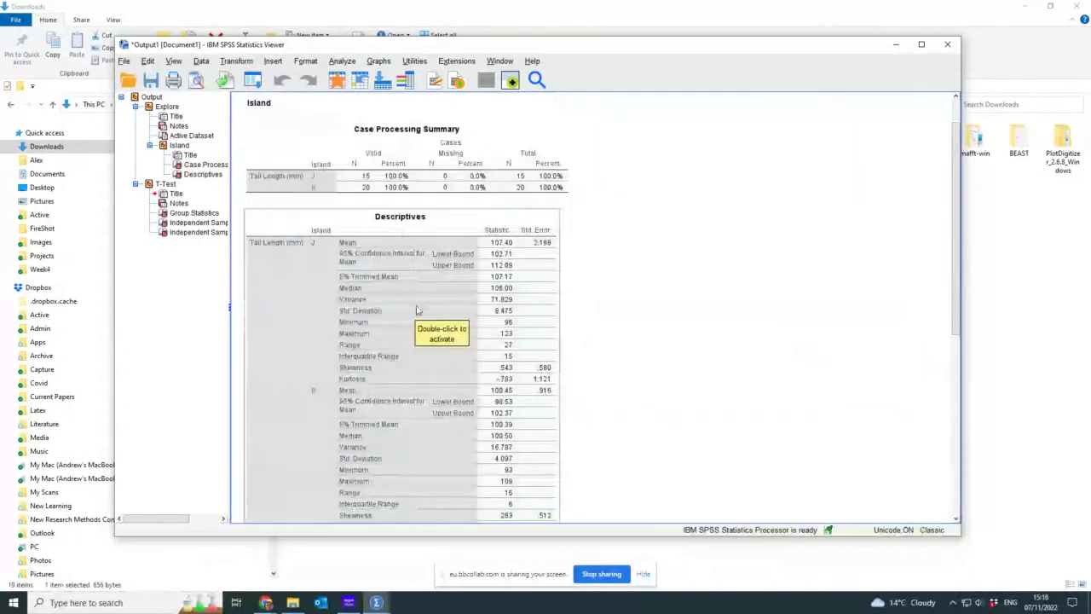
{"action": "scroll", "coordinate": [418, 310], "scroll_direction": "down", "scroll_amount": 5}
{"action": "left_click", "coordinate": [329, 256]}
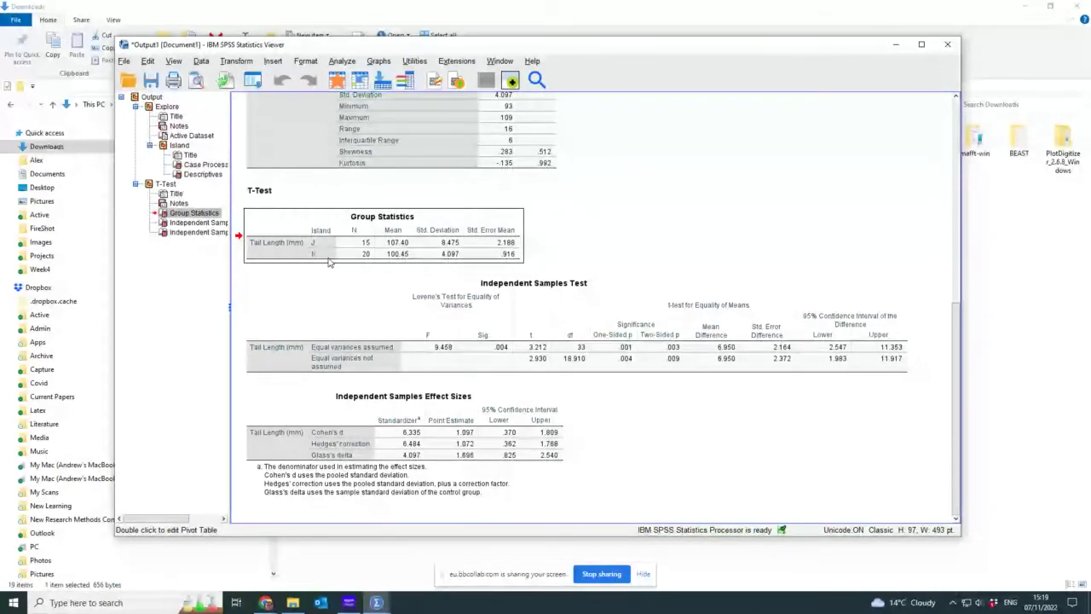
Step: Select the Independent Samples Test table to review the equal-variances-not-assumed results
{"action": "left_click", "coordinate": [429, 330]}
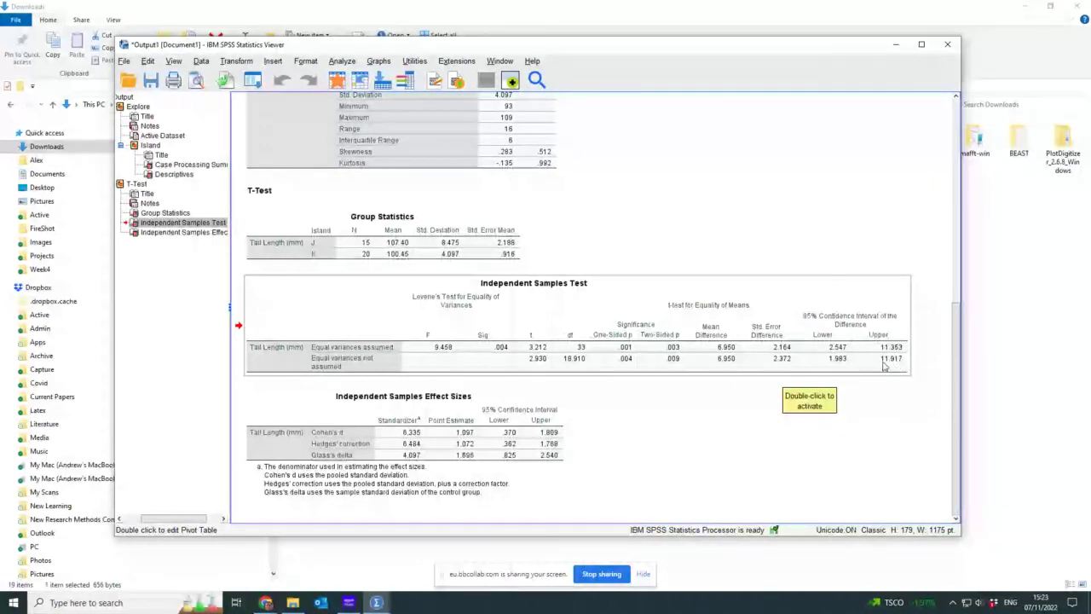
{"action": "left_click", "coordinate": [884, 365]}
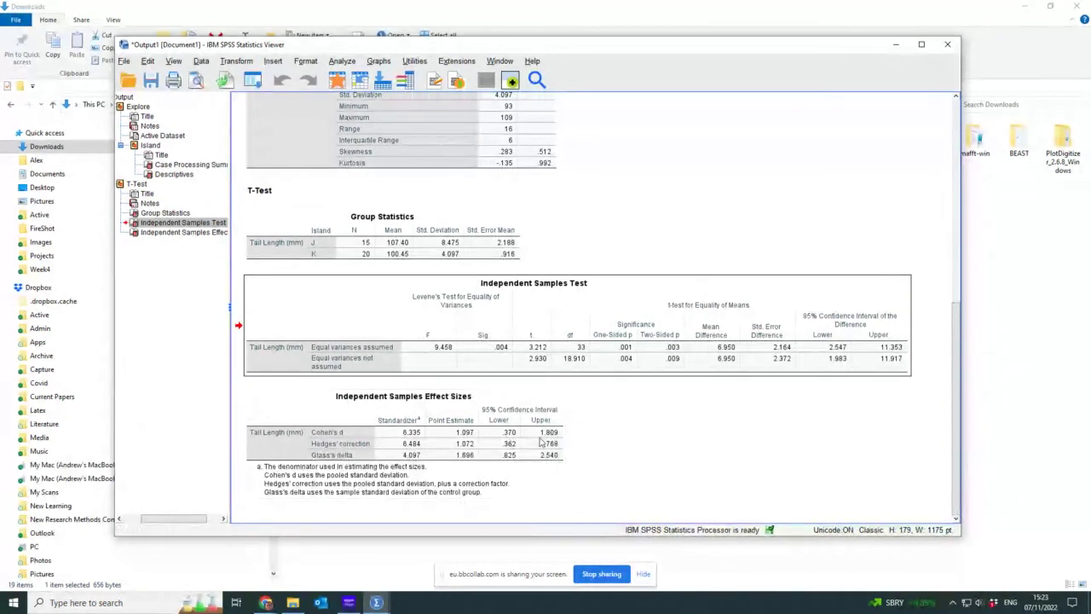
{"action": "left_click", "coordinate": [501, 485]}
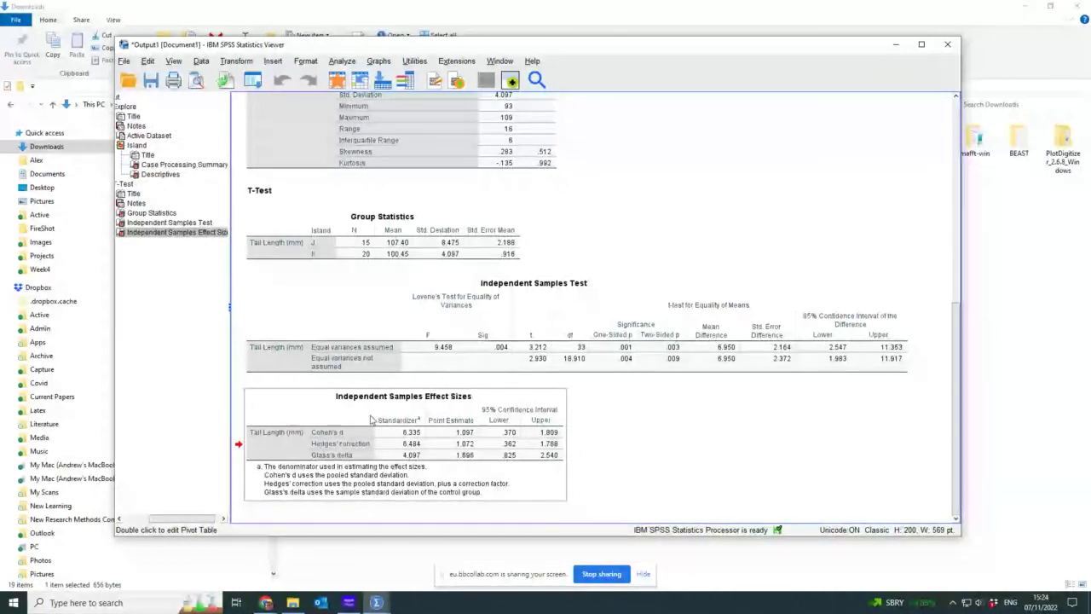
{"action": "left_click", "coordinate": [322, 362]}
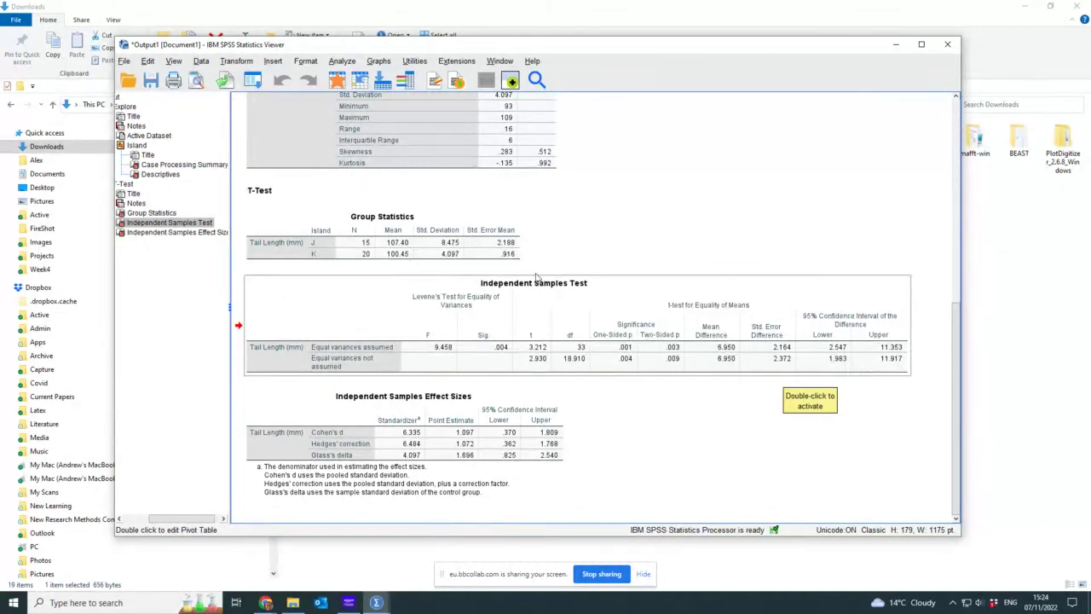
Step: Select the Independent Samples Test table again, then switch to Chrome
{"action": "left_click", "coordinate": [890, 365]}
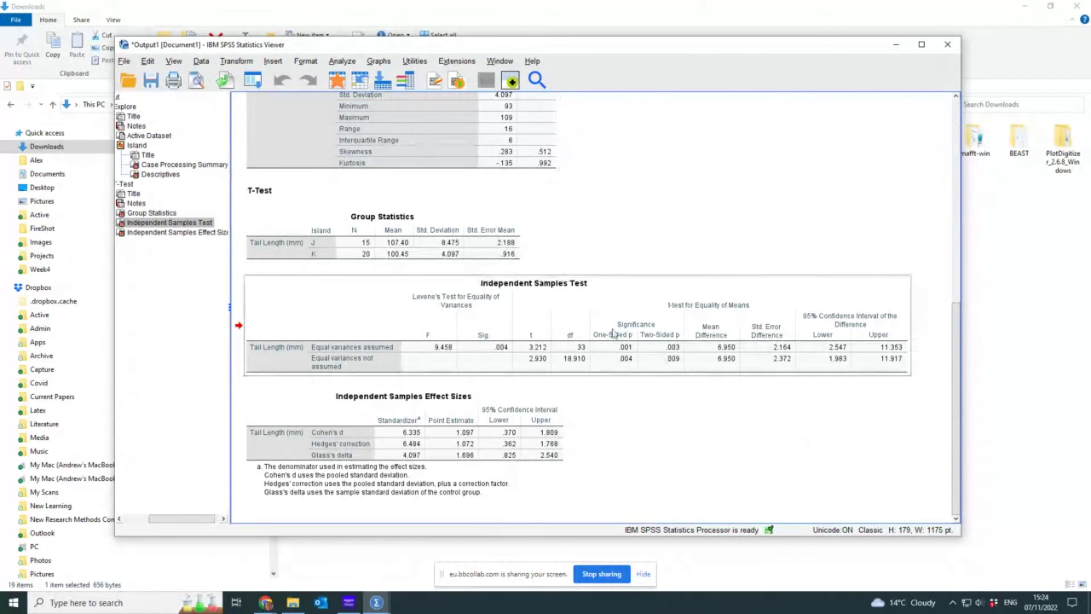
{"action": "key", "text": "alt+Tab"}
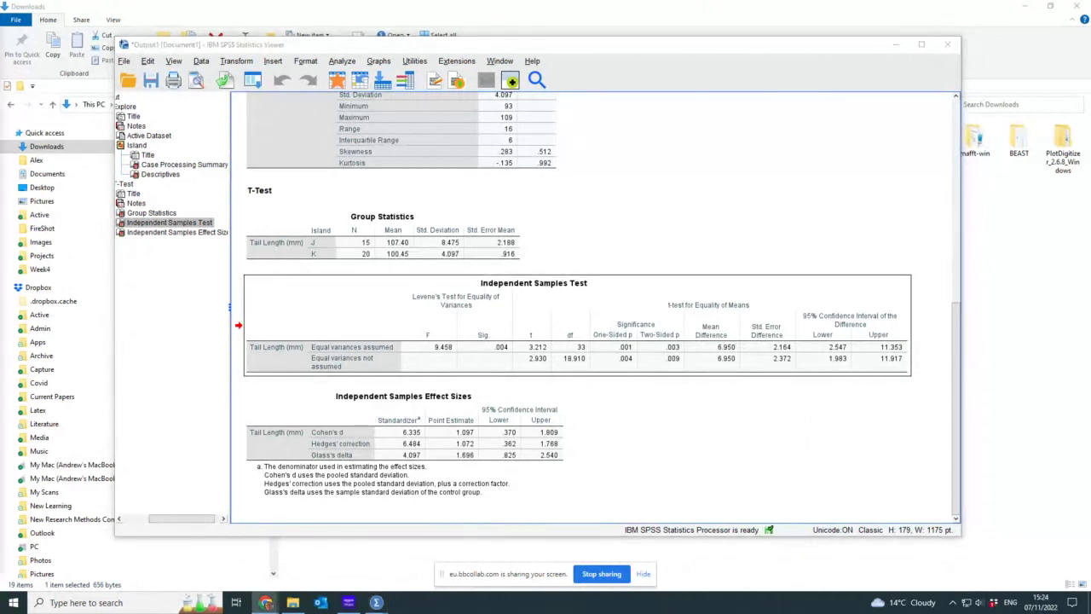